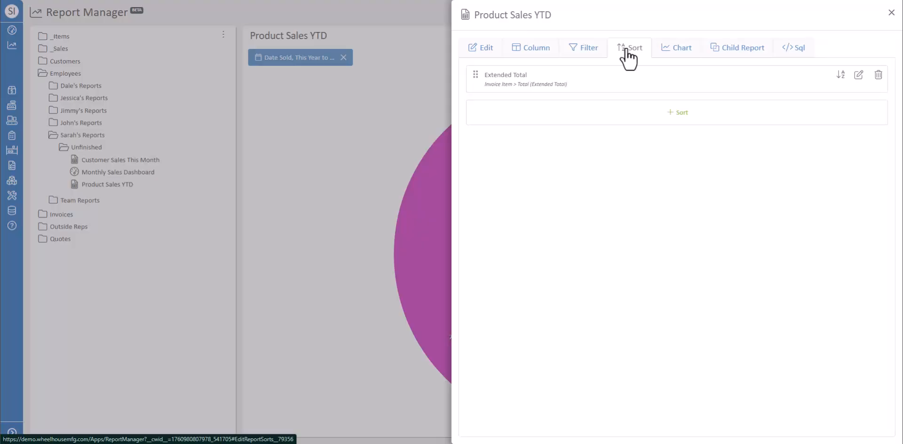
# Examine the View Access roles available for the Product Sales YTD report in its edit settings
pyautogui.click(487, 48)
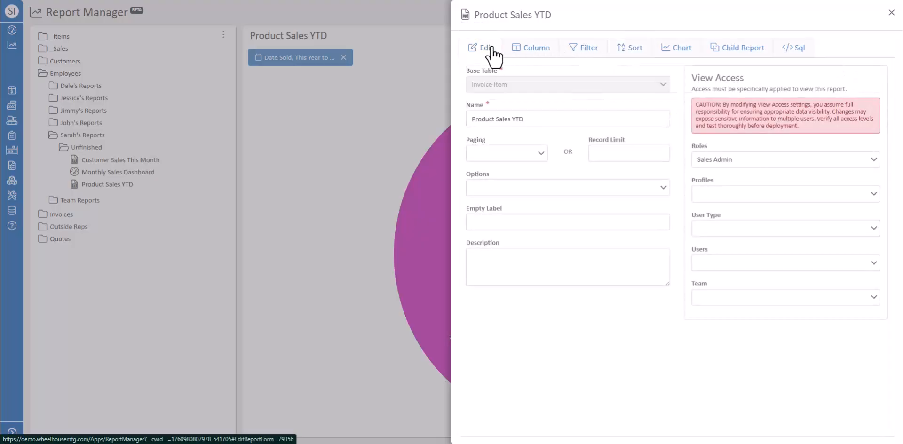
pyautogui.click(786, 160)
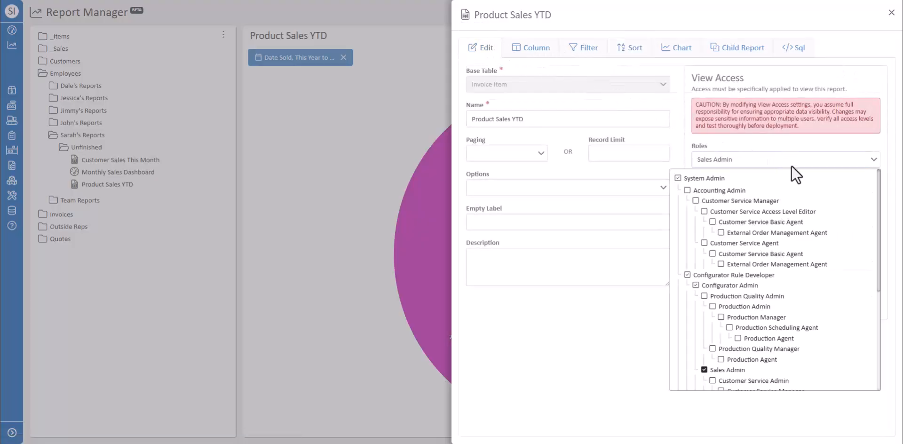
pyautogui.scroll(-3, 877, 201)
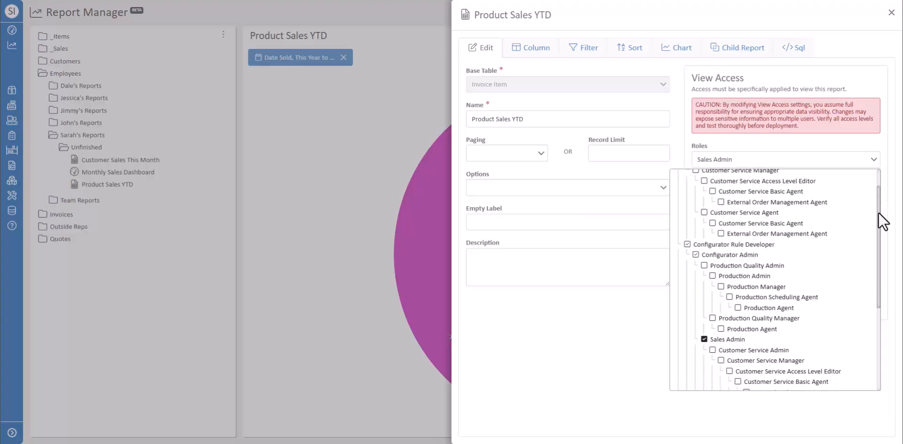
pyautogui.scroll(-3, 876, 254)
pyautogui.scroll(3, 873, 291)
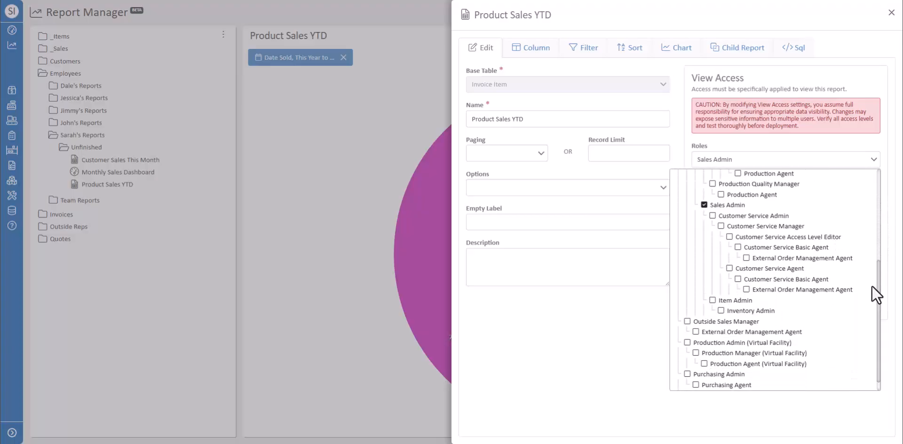
pyautogui.scroll(5, 868, 222)
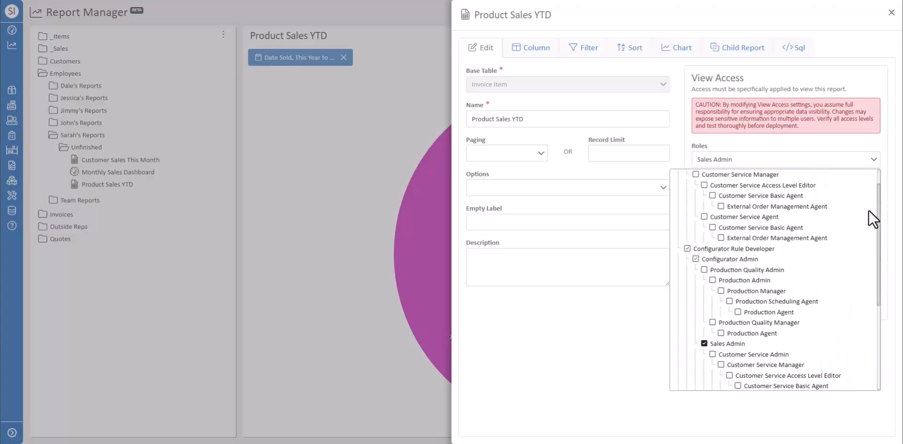
pyautogui.click(873, 160)
pyautogui.click(576, 51)
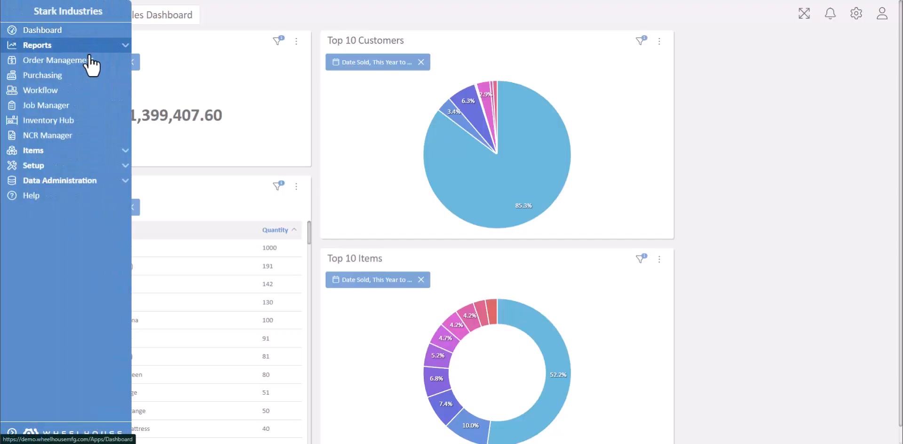
# Go to the Report Manager and start a new report
pyautogui.click(89, 45)
pyautogui.click(90, 61)
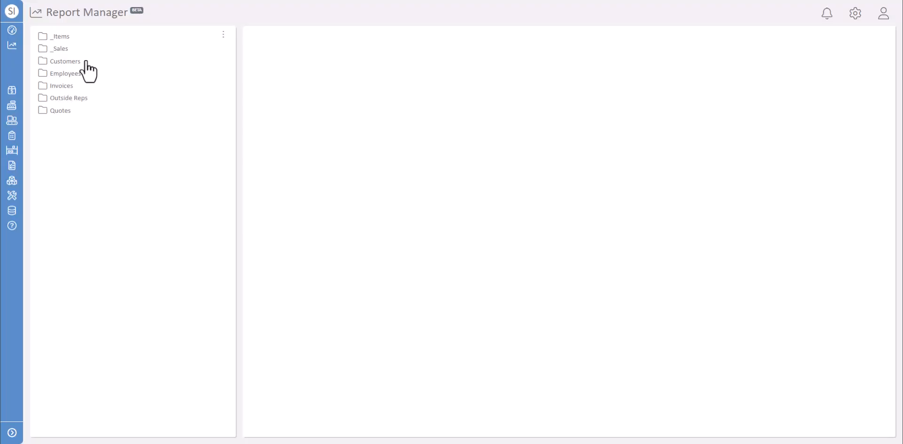
pyautogui.click(223, 34)
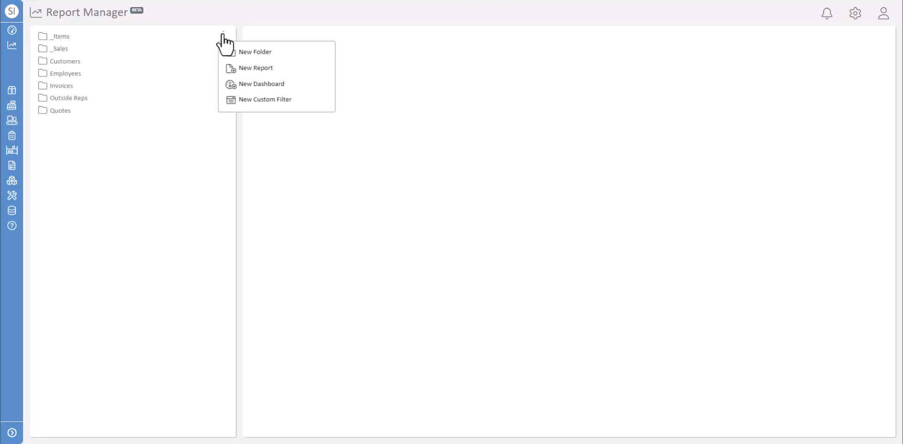
pyautogui.click(241, 68)
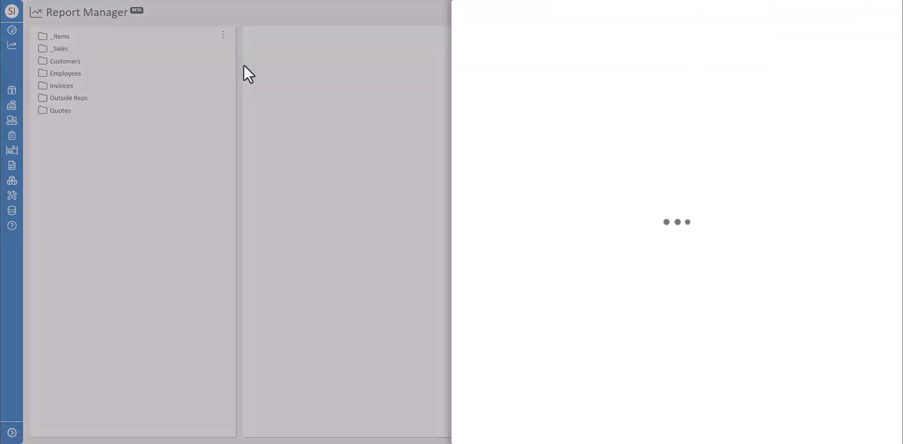
# Base the new report on the Invoice table and name it Customer Sales This Month
pyautogui.click(554, 85)
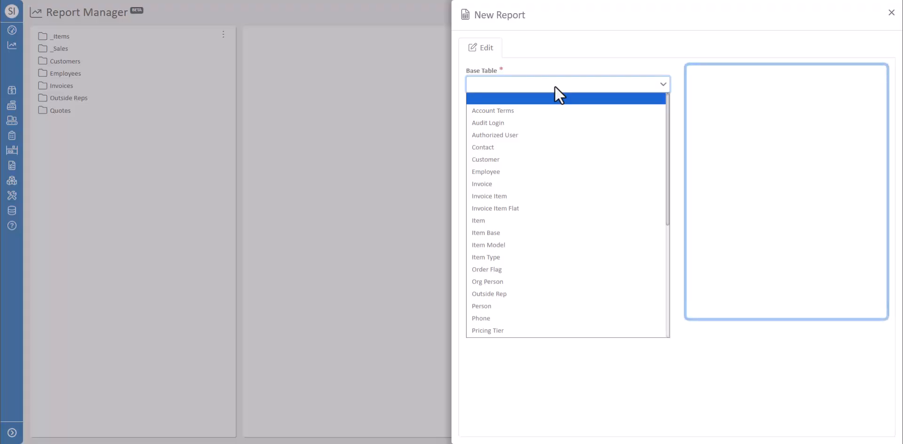
pyautogui.click(538, 180)
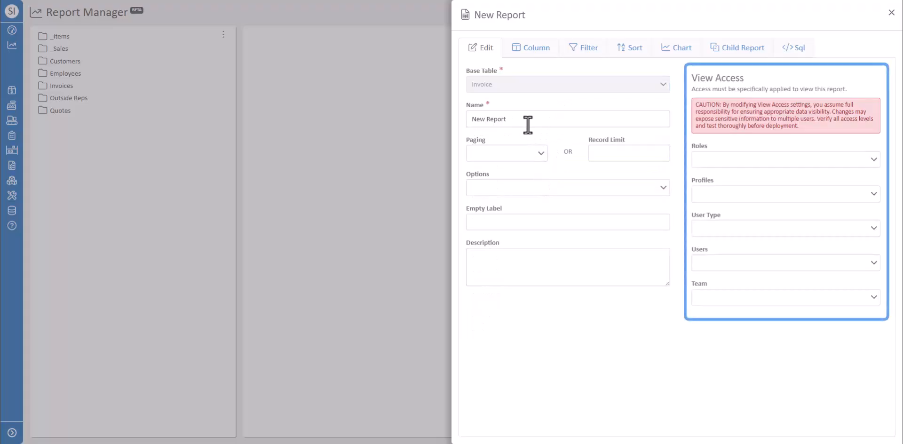
pyautogui.click(528, 125)
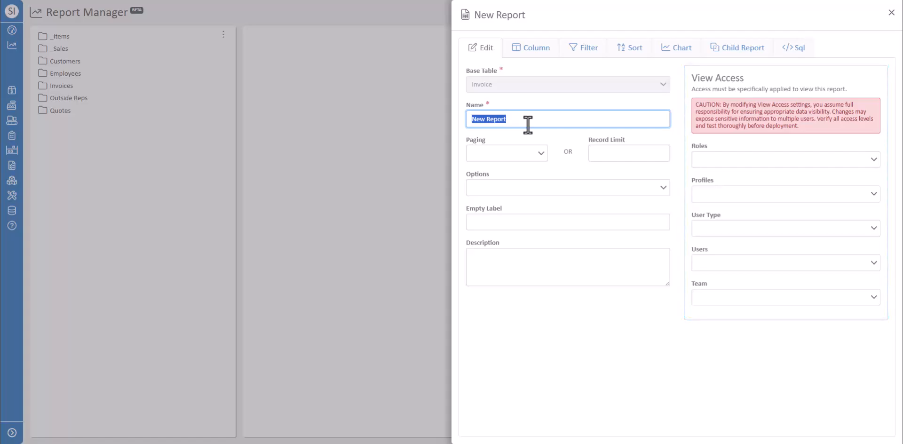
pyautogui.write('Customer Sales This Month')
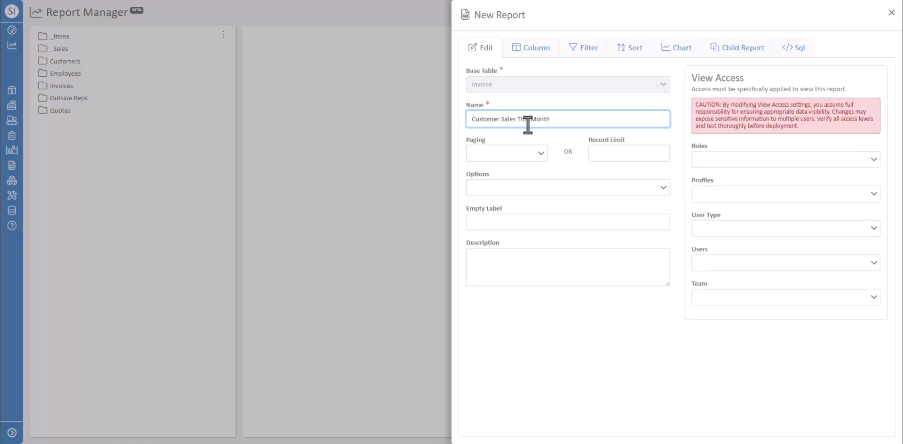
# Add a column to the report that uses the Name field from the related Customer table
pyautogui.click(538, 56)
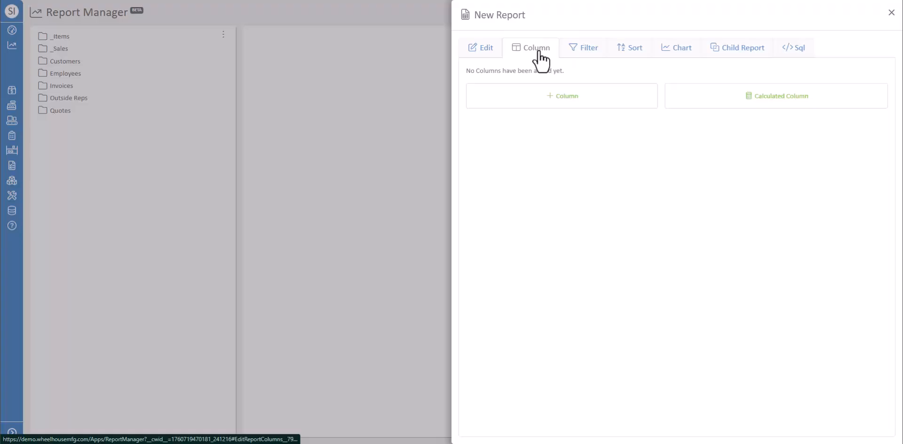
pyautogui.click(565, 97)
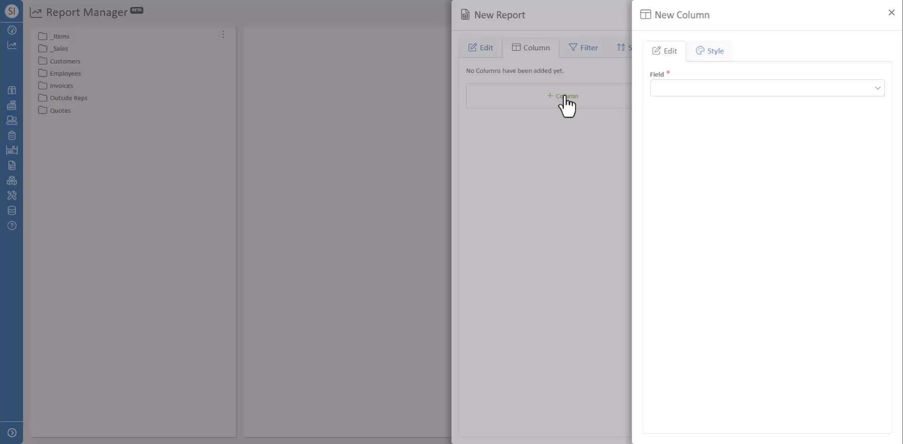
pyautogui.click(741, 91)
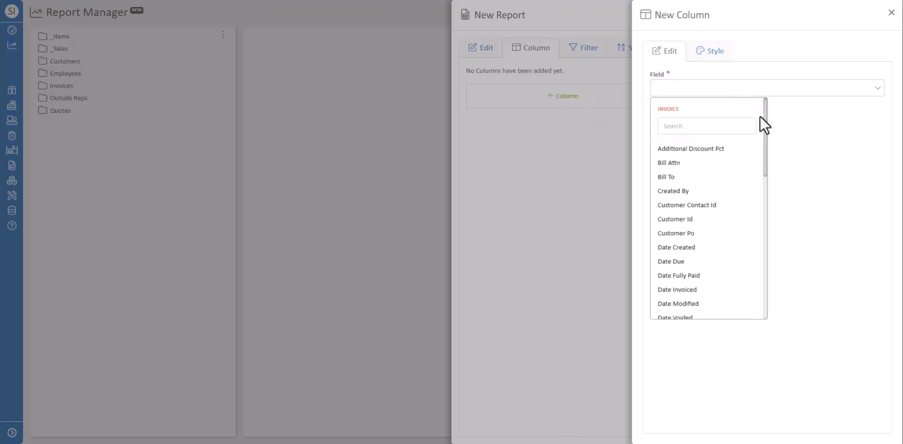
pyautogui.moveTo(765, 123); pyautogui.dragTo(753, 264)
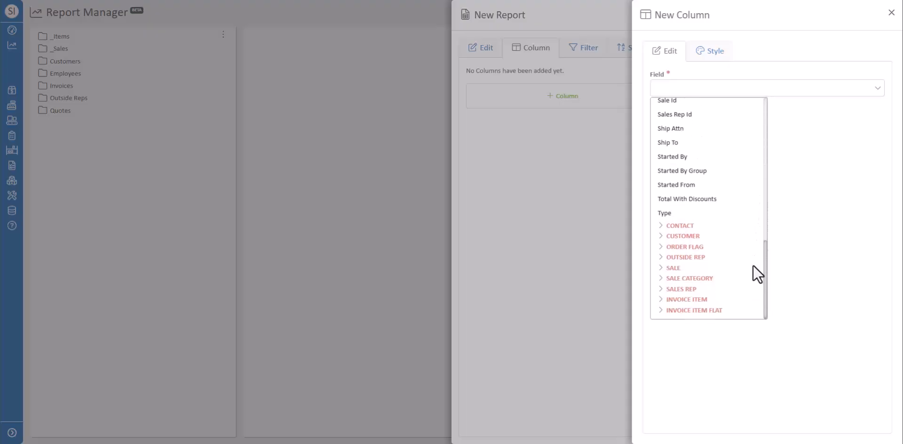
pyautogui.click(695, 236)
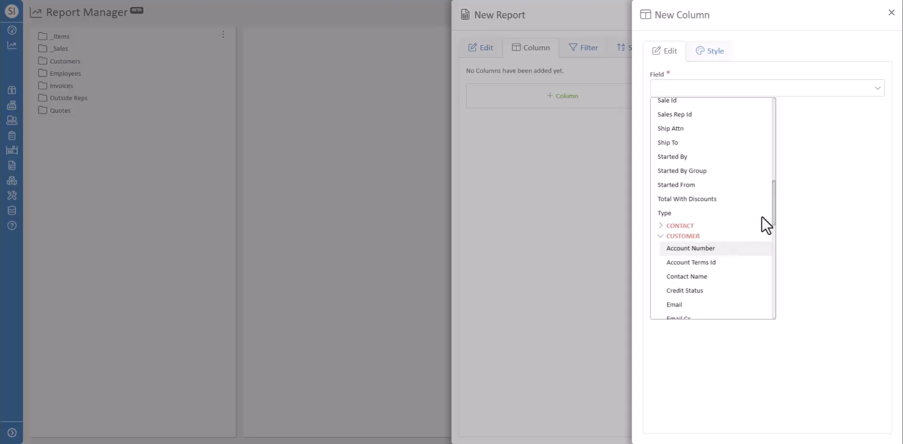
pyautogui.moveTo(775, 213); pyautogui.dragTo(764, 242)
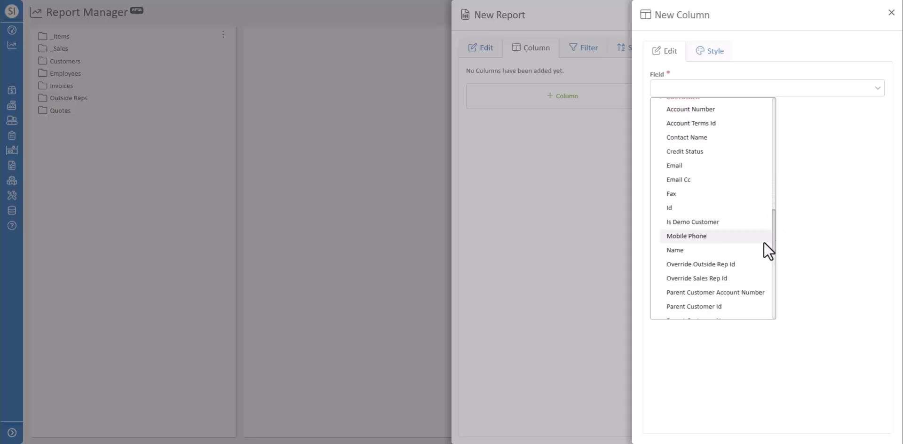
pyautogui.click(720, 249)
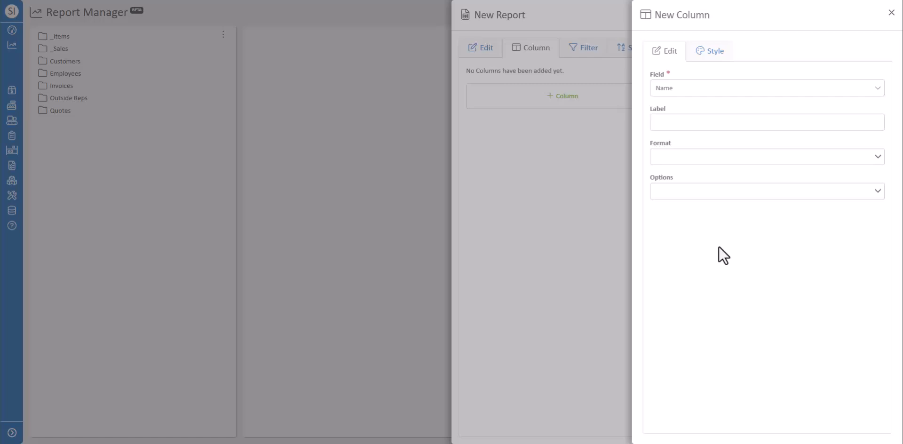
# Label the new column Customer Name and return to the report's column list
pyautogui.click(688, 124)
pyautogui.write('Cus')
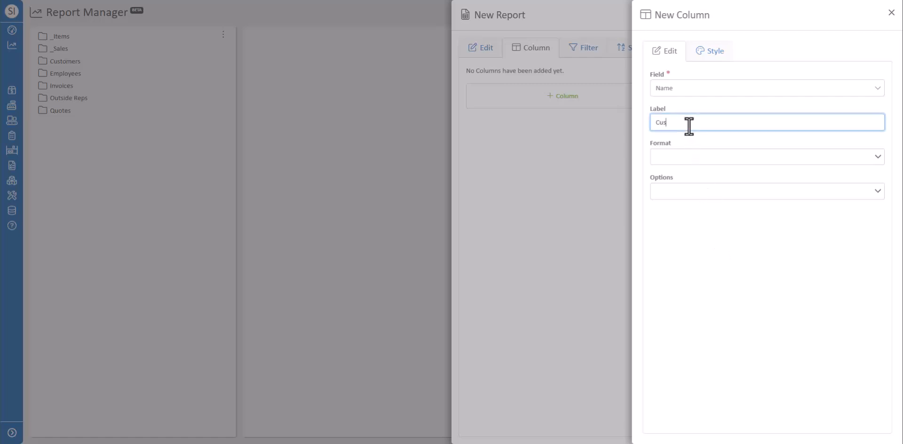
pyautogui.write('tomer Name')
pyautogui.click(892, 12)
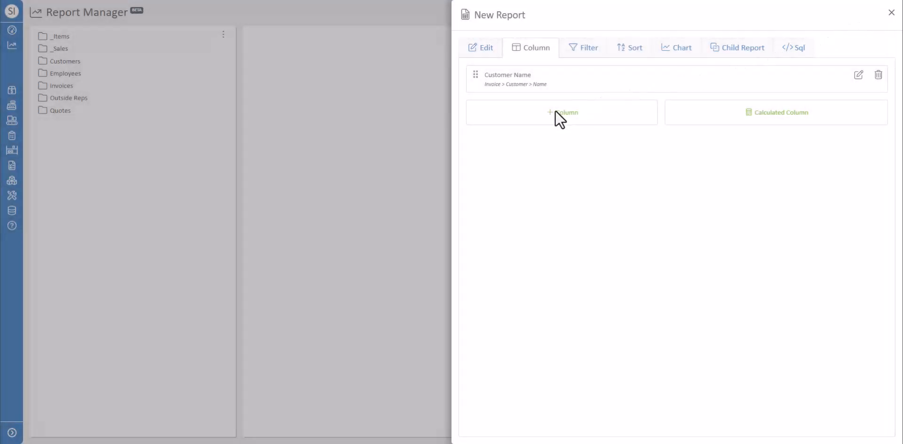
# Add a second column for the invoice Grand Total with the Sum aggregate and Currency format
pyautogui.click(555, 112)
pyautogui.click(720, 90)
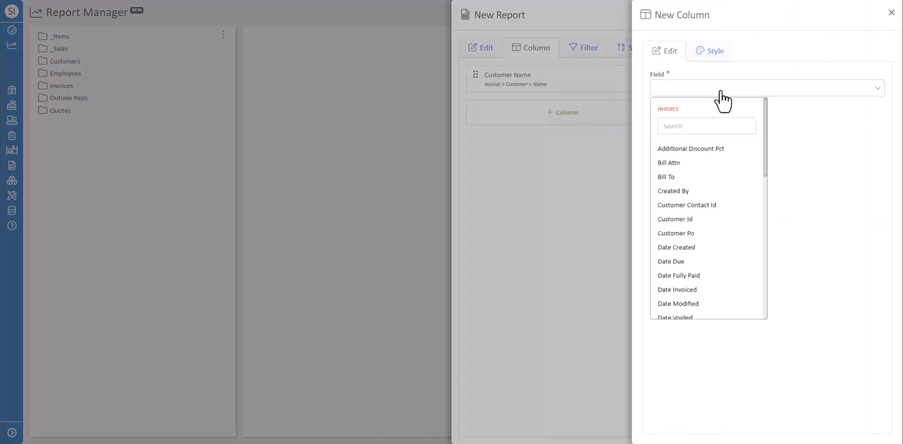
pyautogui.moveTo(766, 123); pyautogui.dragTo(762, 165)
pyautogui.click(696, 244)
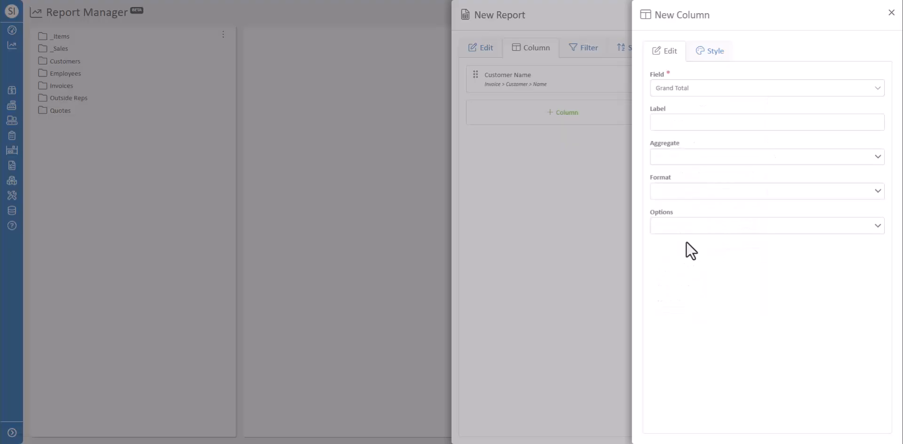
pyautogui.click(751, 159)
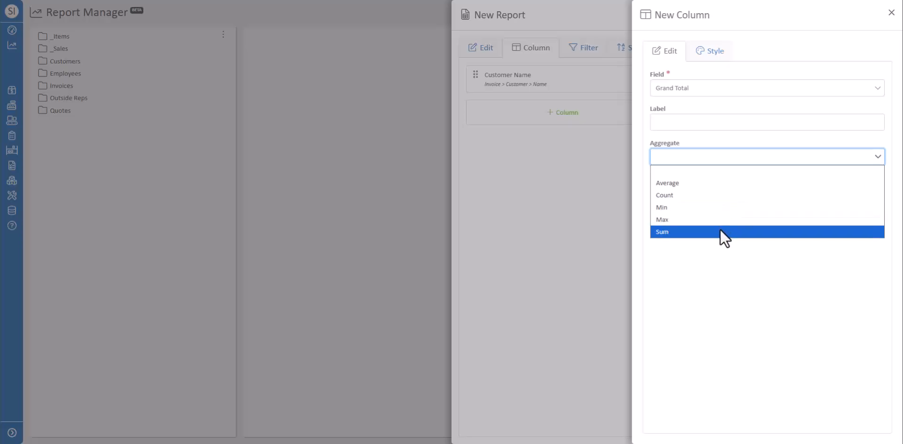
pyautogui.click(721, 230)
pyautogui.click(735, 193)
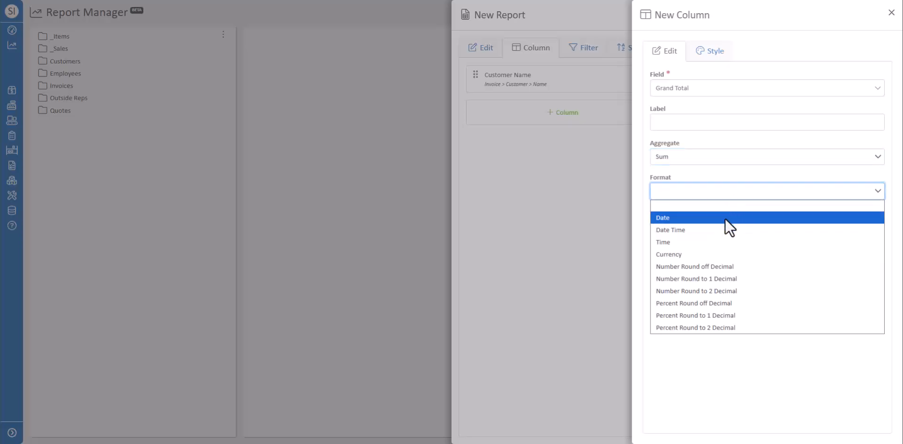
pyautogui.click(714, 253)
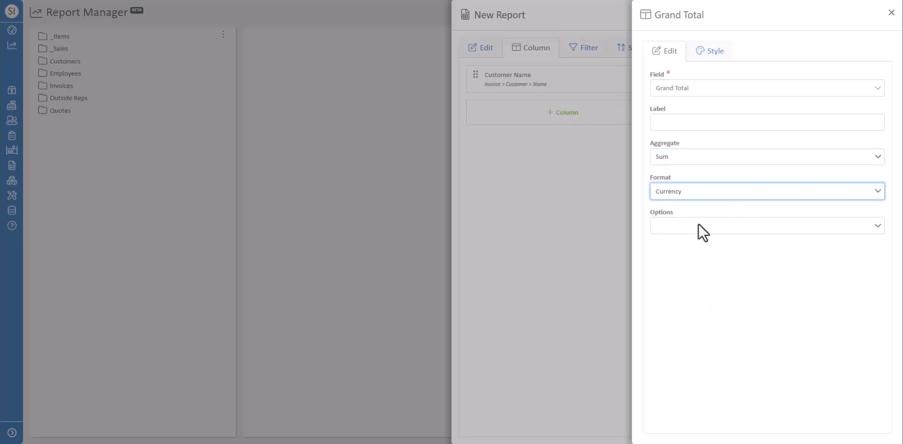
# Set the Grand Total column's alignment to Right and close its settings
pyautogui.click(713, 53)
pyautogui.click(733, 90)
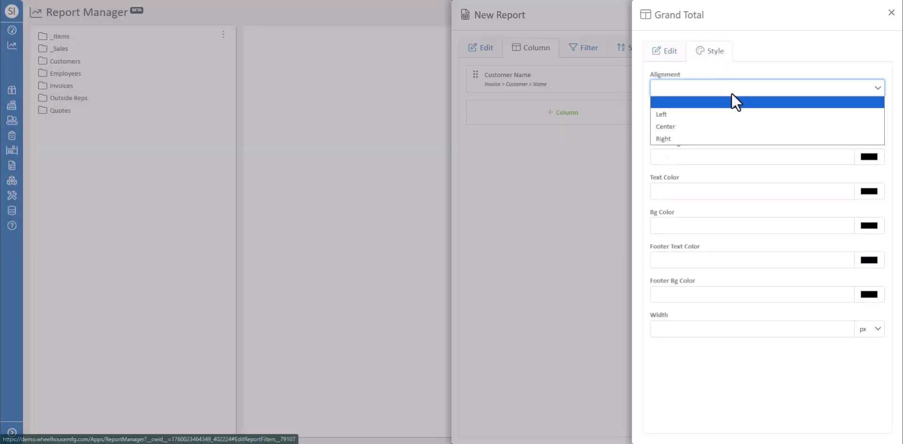
pyautogui.click(718, 140)
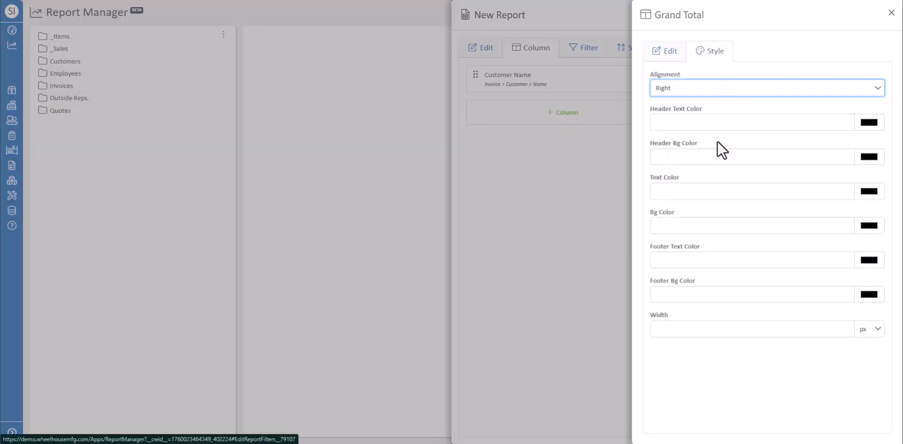
pyautogui.click(891, 13)
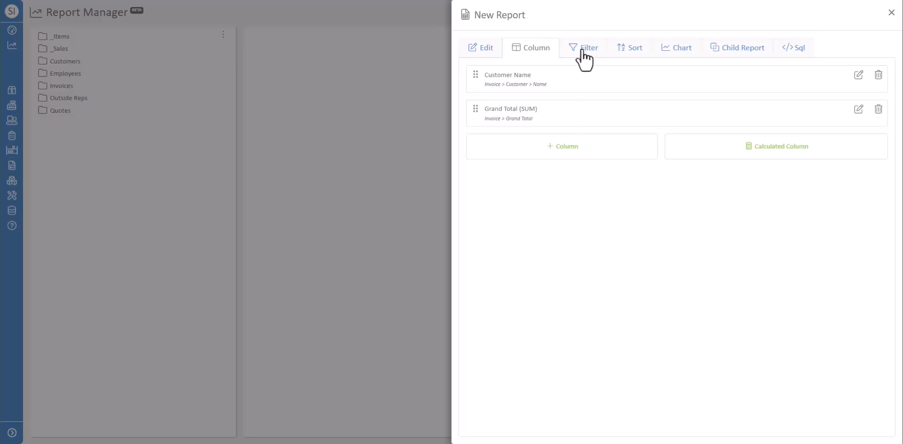
# Add a filter on the Date Invoiced field with the Range operator set to This Month
pyautogui.click(583, 49)
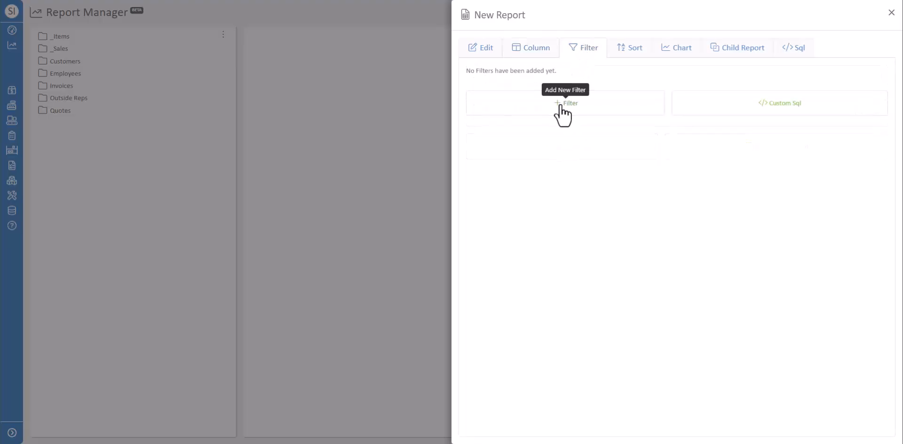
pyautogui.click(560, 106)
pyautogui.click(709, 89)
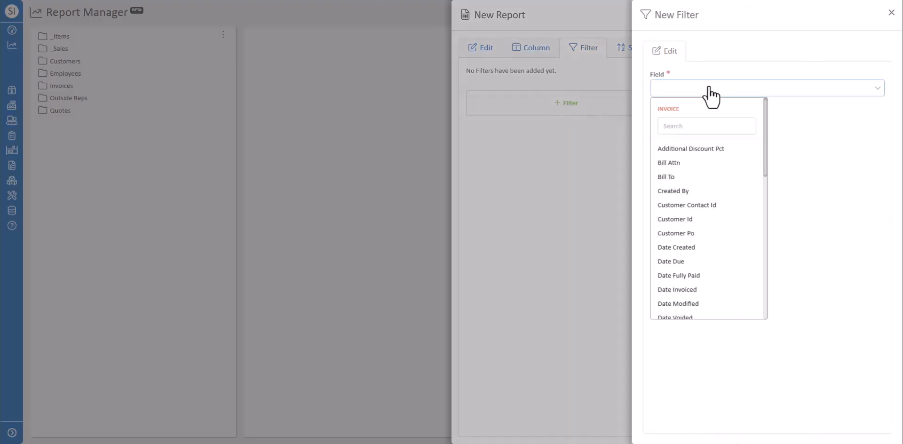
pyautogui.click(691, 290)
pyautogui.click(730, 157)
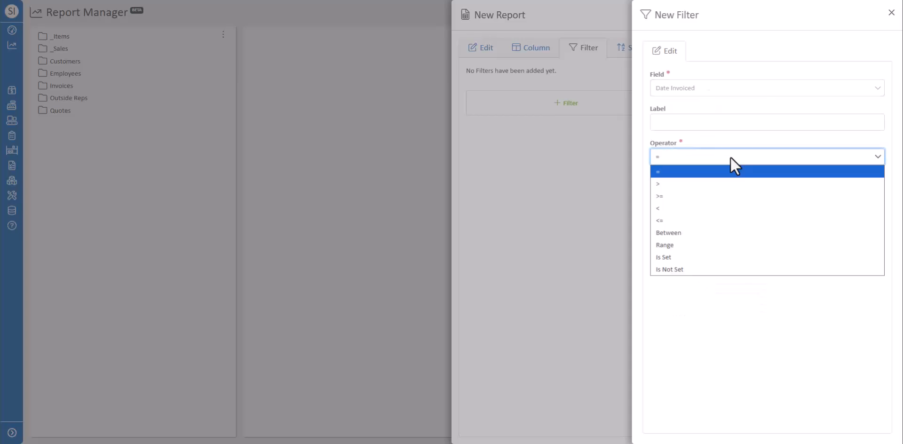
pyautogui.click(705, 246)
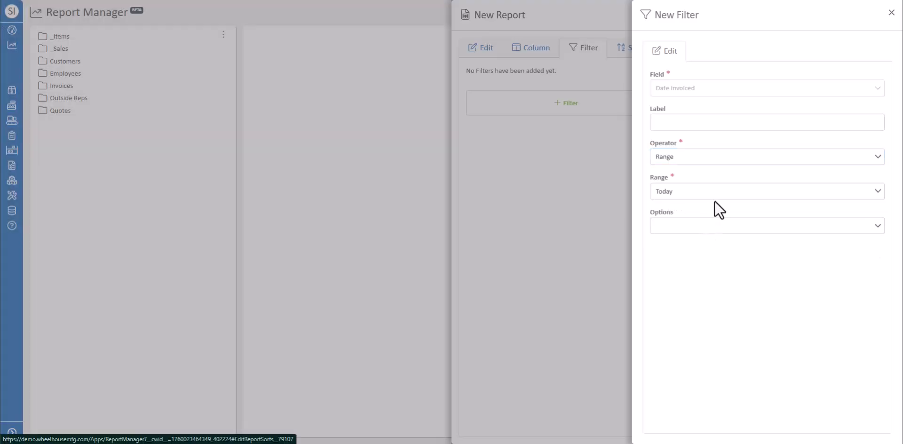
pyautogui.click(716, 192)
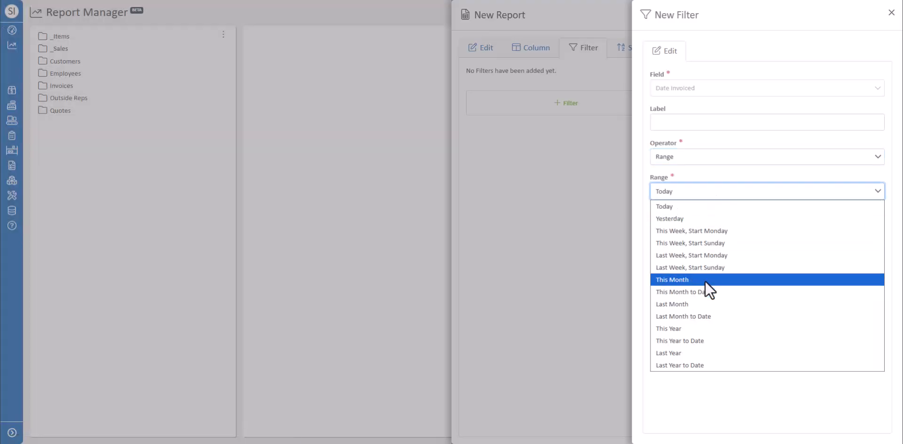
pyautogui.click(705, 280)
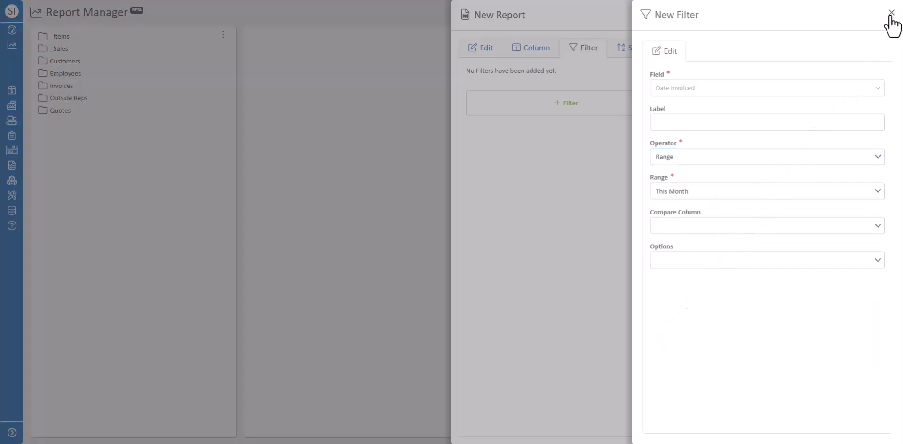
pyautogui.click(891, 14)
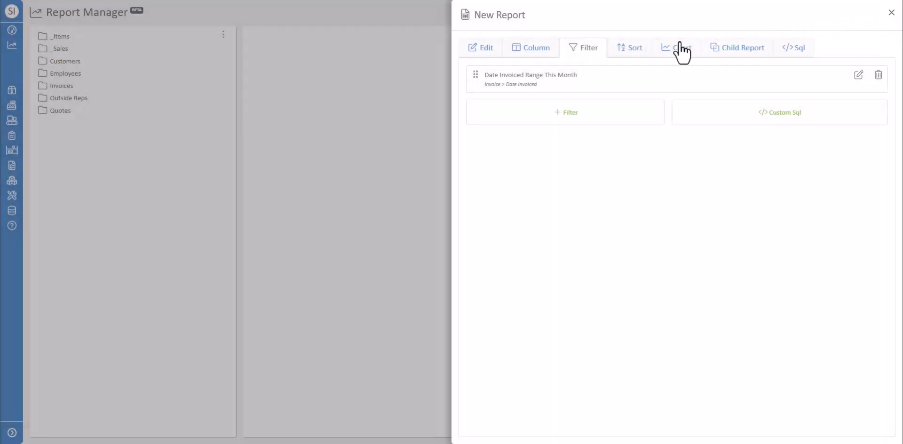
# Add a sort by Customer Name, close the report setup and open the Customer Sales This Month report
pyautogui.click(633, 57)
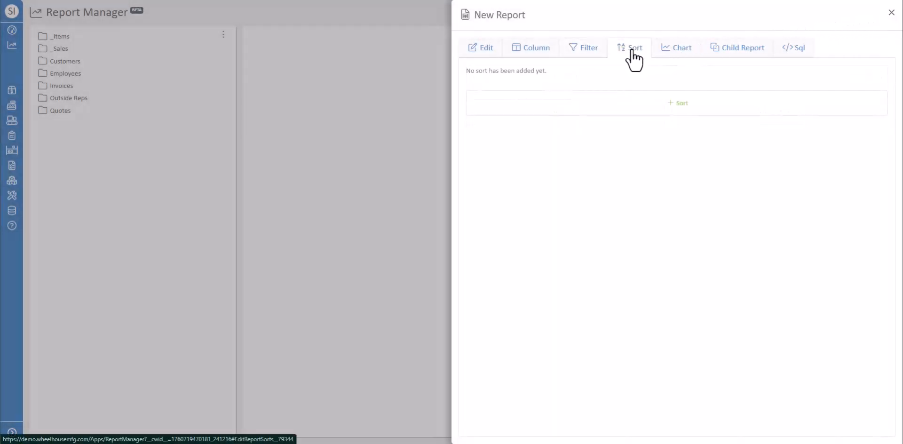
pyautogui.click(676, 108)
pyautogui.click(683, 92)
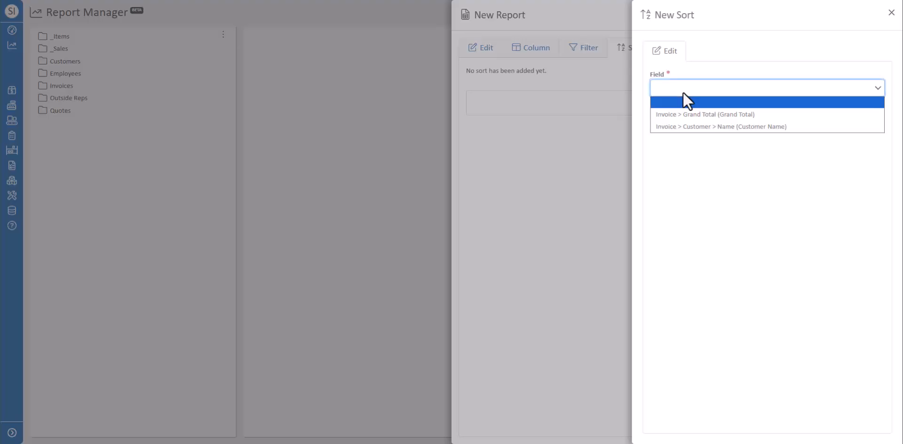
pyautogui.click(690, 125)
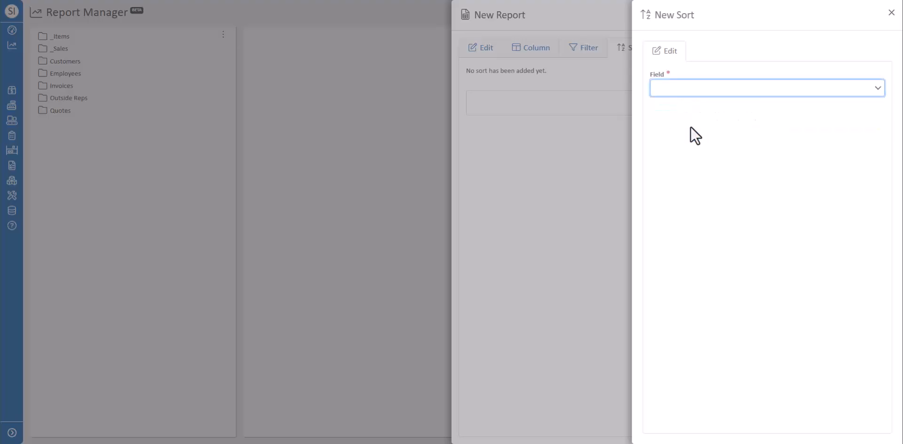
pyautogui.click(892, 14)
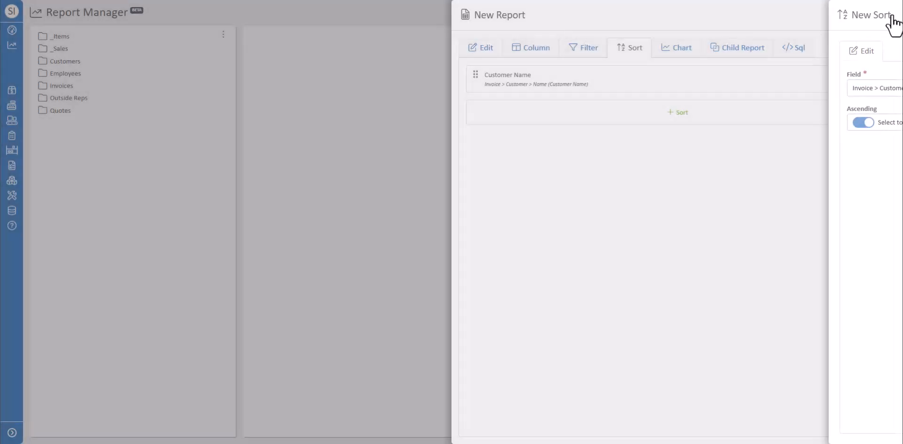
pyautogui.click(892, 16)
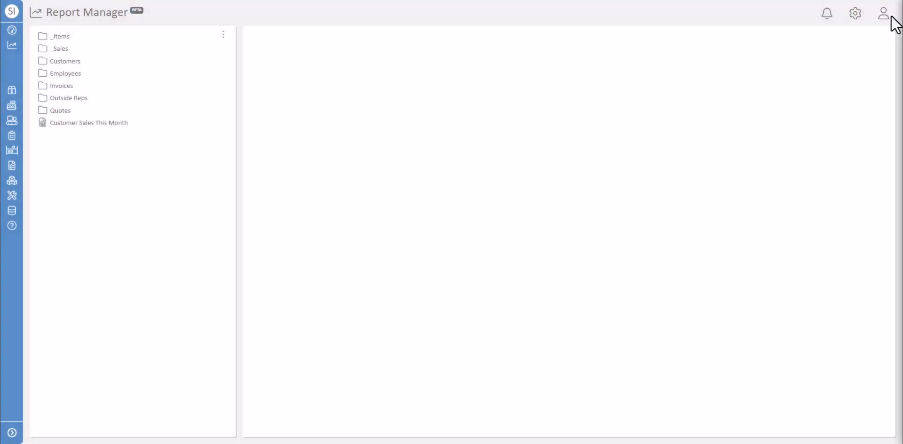
pyautogui.click(113, 123)
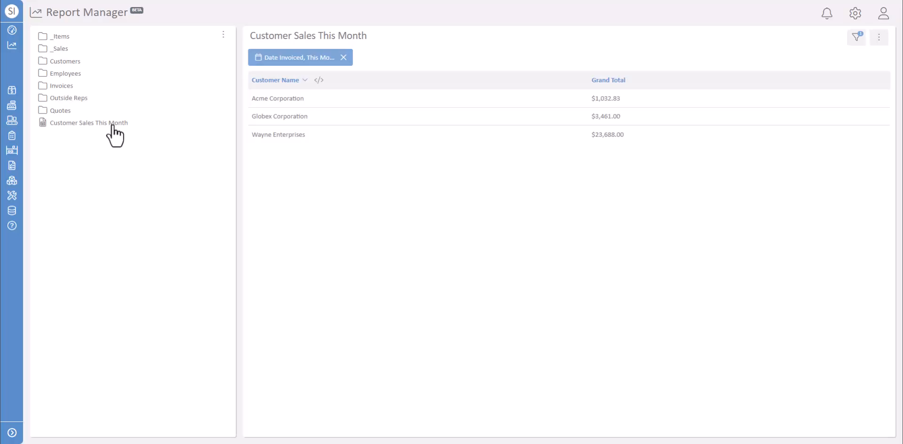
# Create a top-level folder named for the employee's reports and move the Customer Sales This Month report into it
pyautogui.click(224, 35)
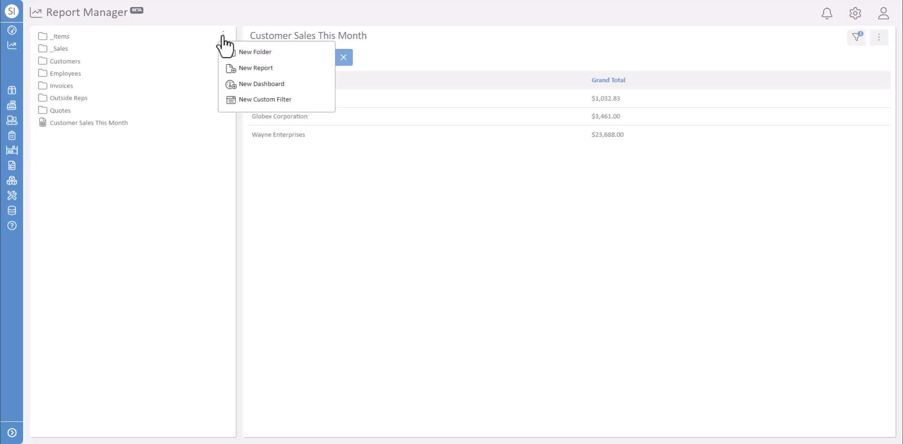
pyautogui.click(243, 52)
pyautogui.click(112, 101)
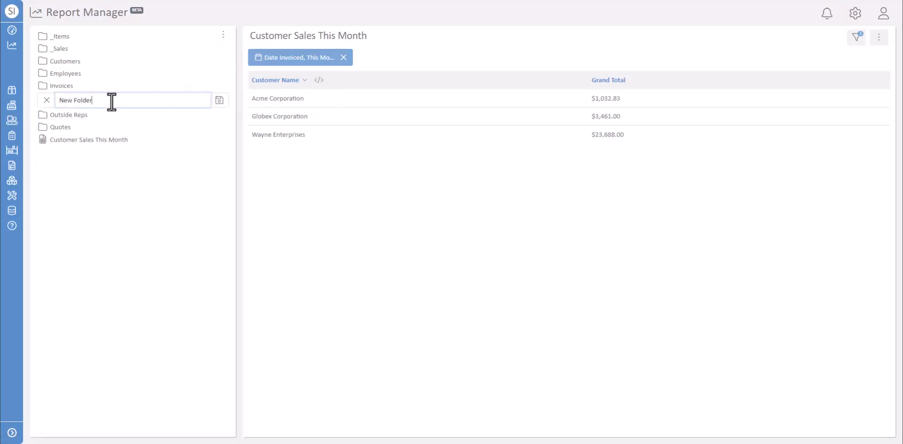
pyautogui.tripleClick(112, 101)
pyautogui.write("Sarah's Reports")
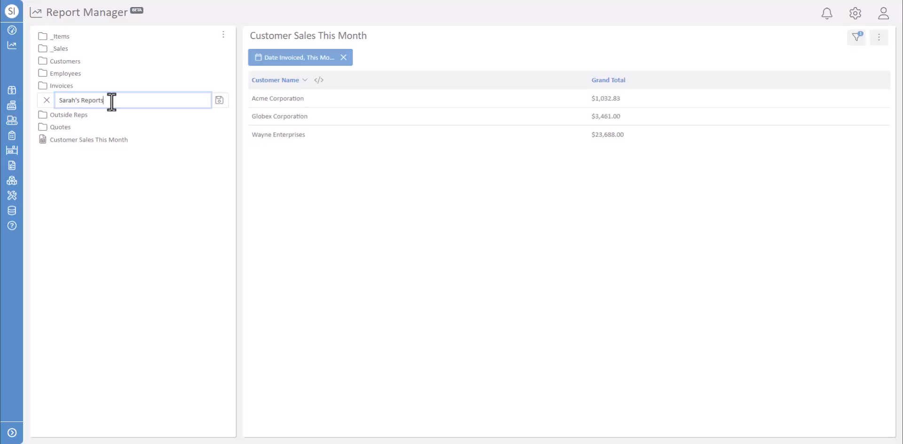
pyautogui.press('Return')
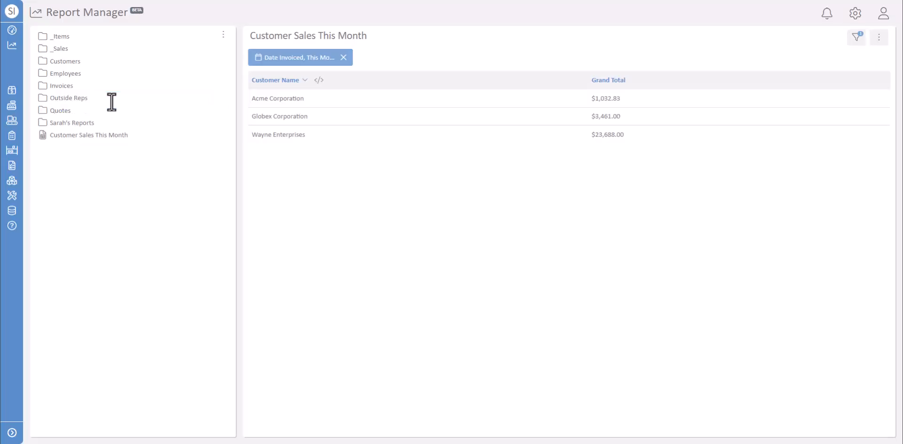
pyautogui.moveTo(89, 136); pyautogui.dragTo(87, 126)
pyautogui.click(94, 124)
# Create a subfolder named Unfinished inside the employee's new reports folder
pyautogui.rightClick(101, 125)
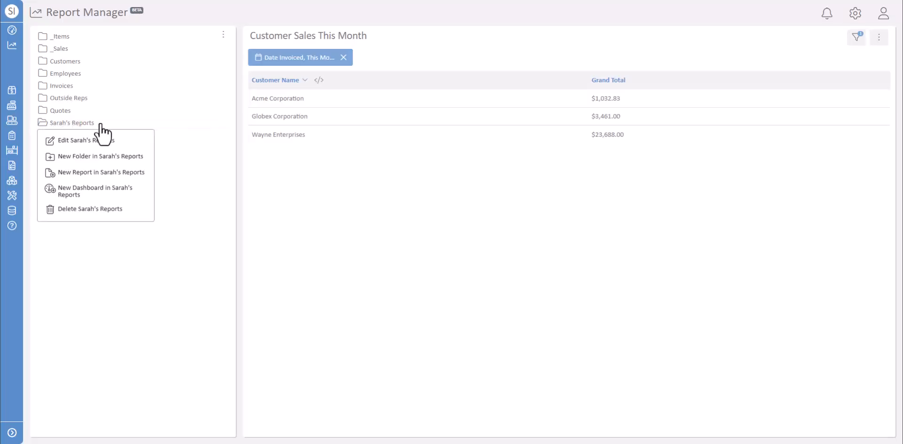
pyautogui.click(93, 157)
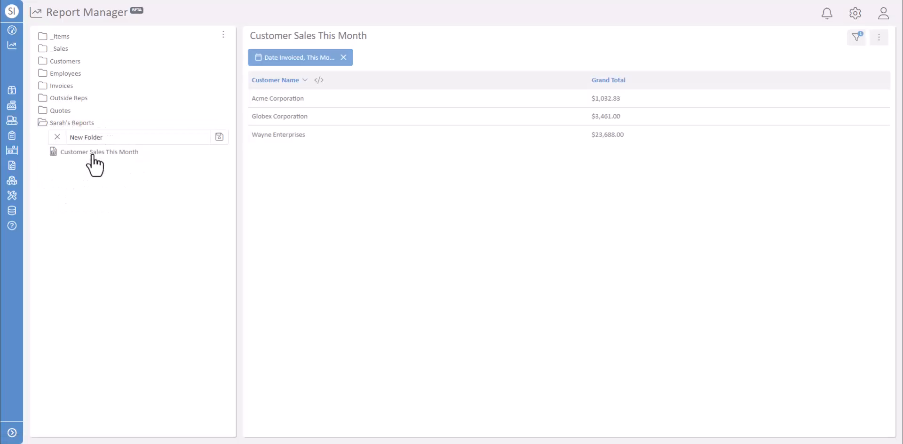
pyautogui.tripleClick(121, 137)
pyautogui.write('Un')
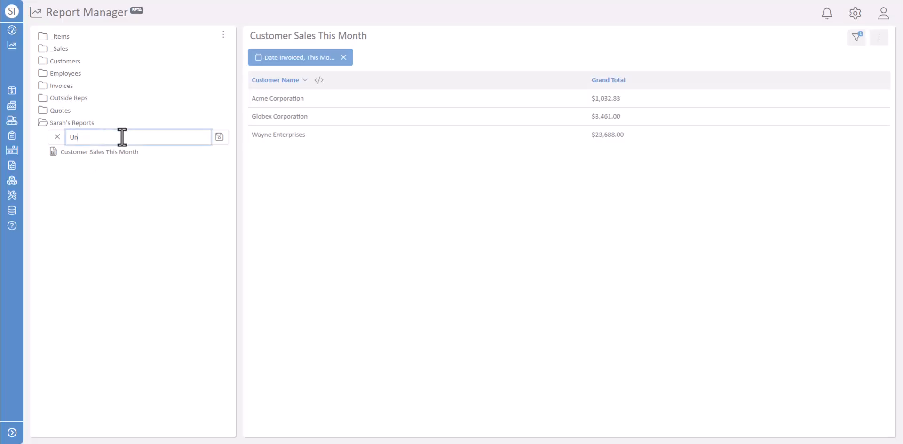
pyautogui.write('finished')
pyautogui.press('Return')
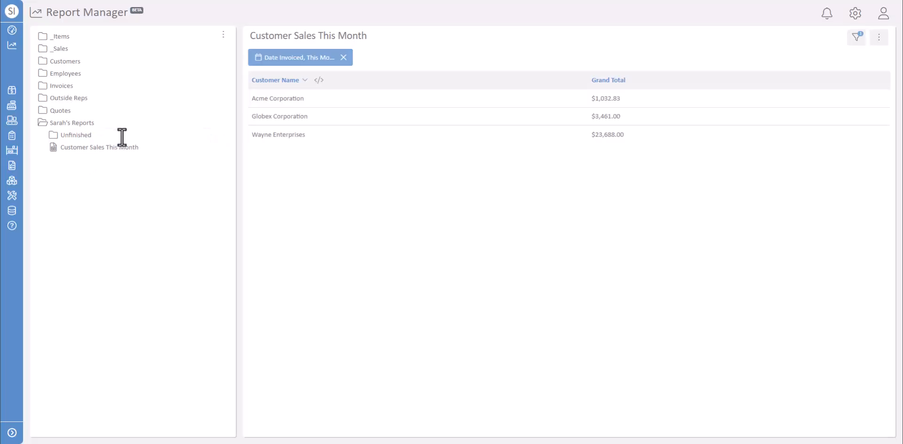
# Move the Customer Sales This Month report into Unfinished and the employee's reports folder into Employees, expanding Unfinished
pyautogui.moveTo(82, 149); pyautogui.dragTo(86, 79)
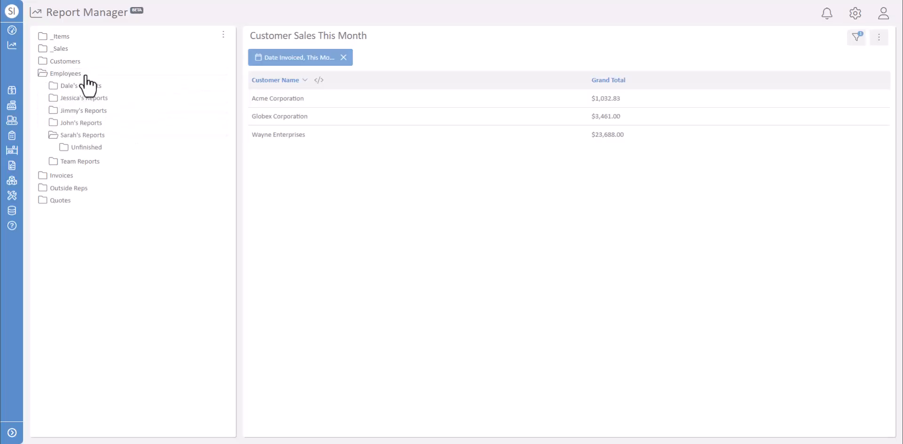
pyautogui.click(102, 148)
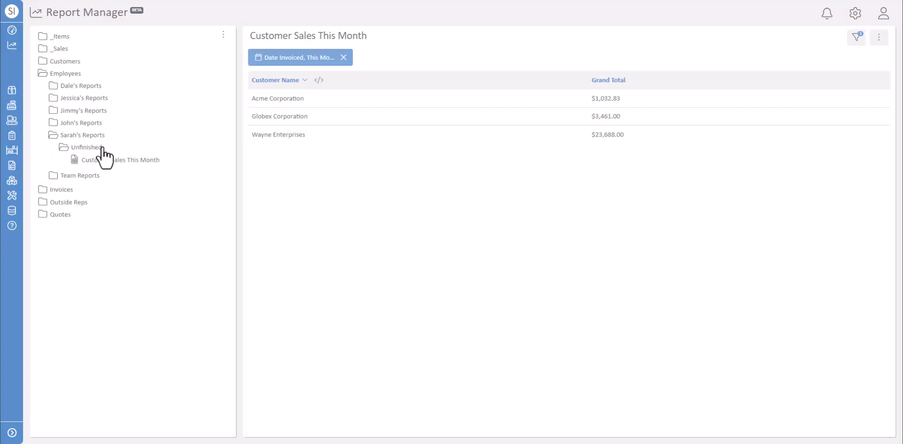
pyautogui.rightClick(141, 162)
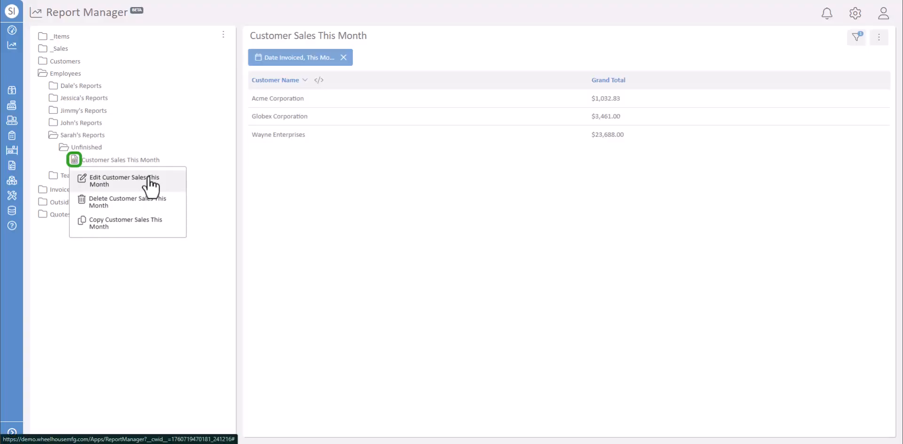
pyautogui.click(145, 225)
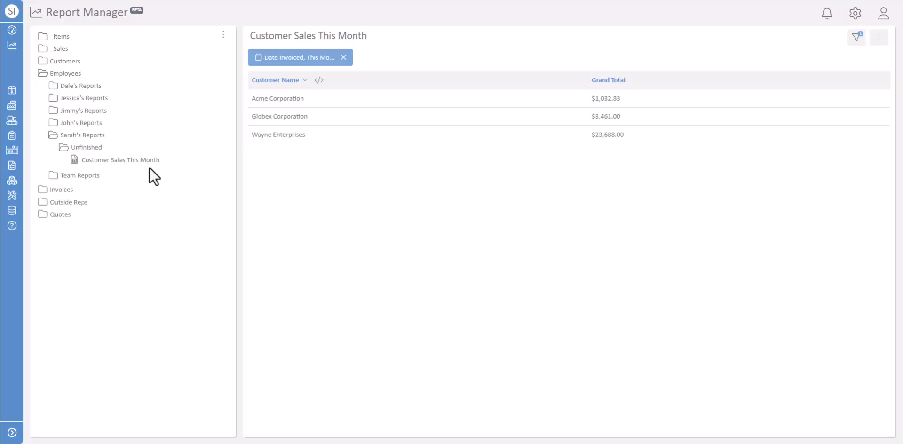
# Create a new report based on the Invoice Item table and name it Product Sales YTD
pyautogui.click(224, 37)
pyautogui.click(247, 69)
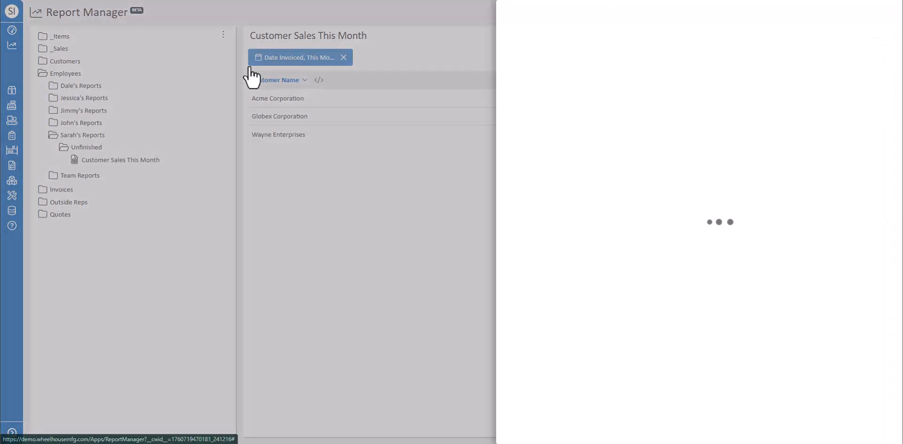
pyautogui.click(551, 92)
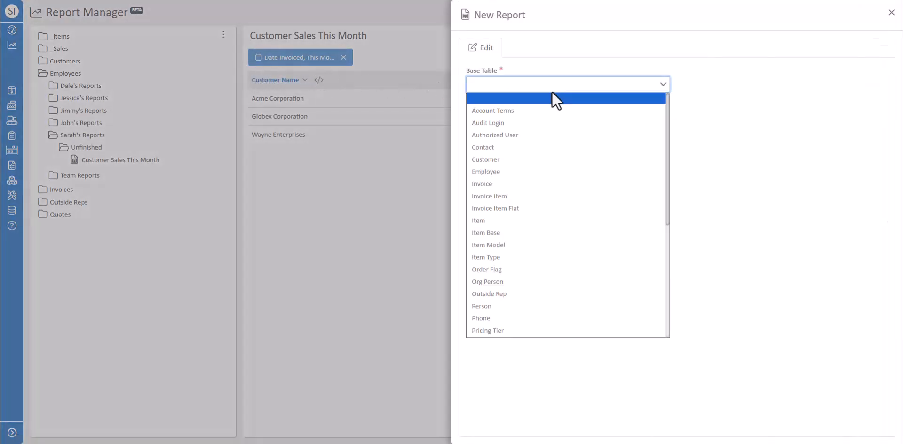
pyautogui.press('e')
pyautogui.click(531, 202)
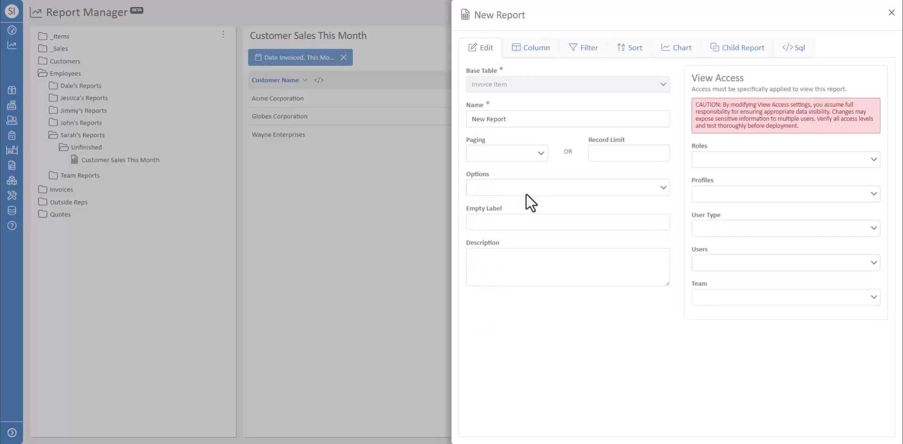
pyautogui.tripleClick(534, 121)
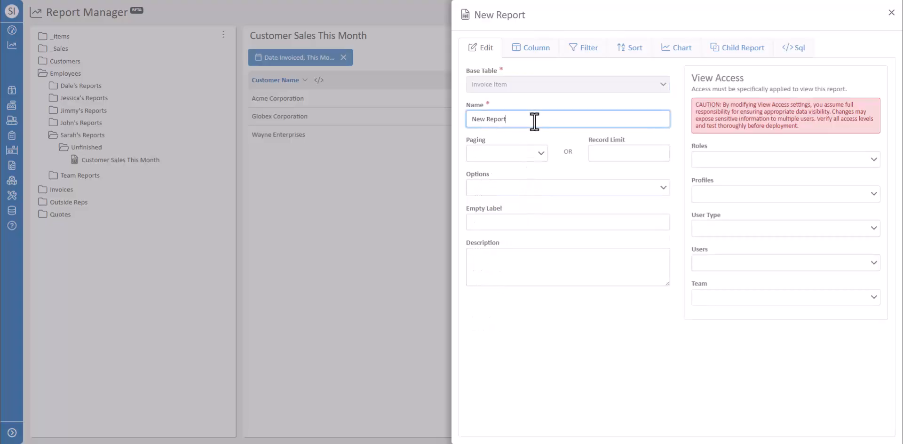
pyautogui.write('Product Sales YTD')
# Add a column to the new report that uses the invoice item's Name field
pyautogui.click(536, 50)
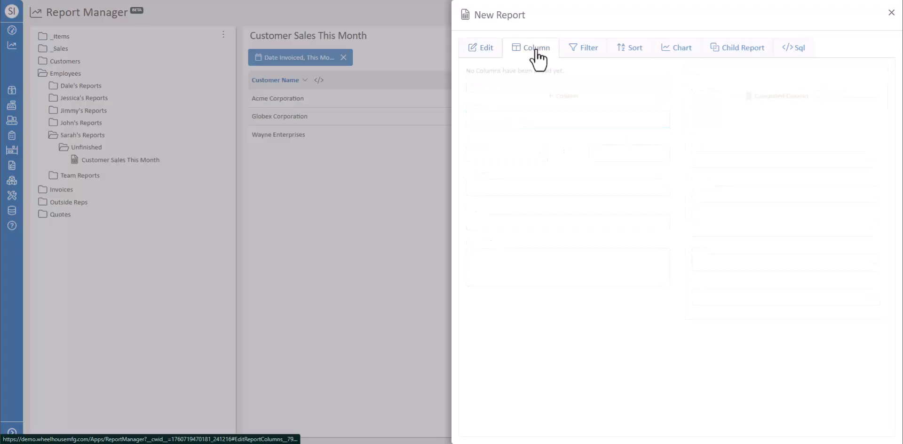
pyautogui.click(549, 94)
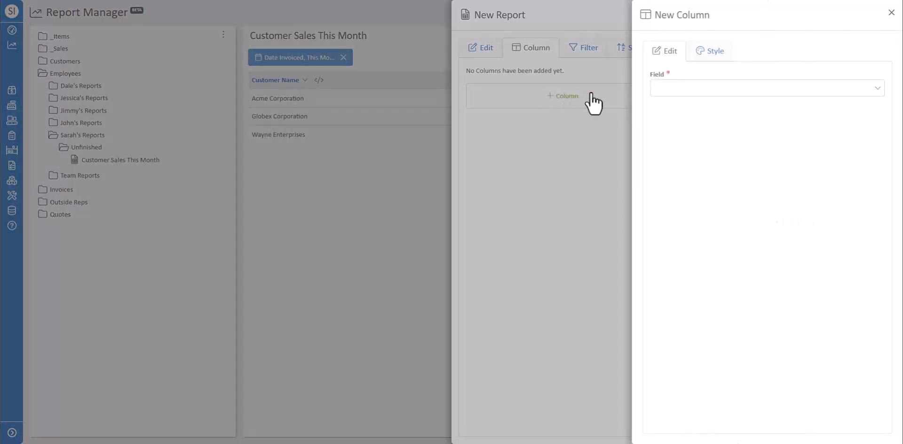
pyautogui.click(716, 89)
pyautogui.click(691, 218)
pyautogui.click(891, 13)
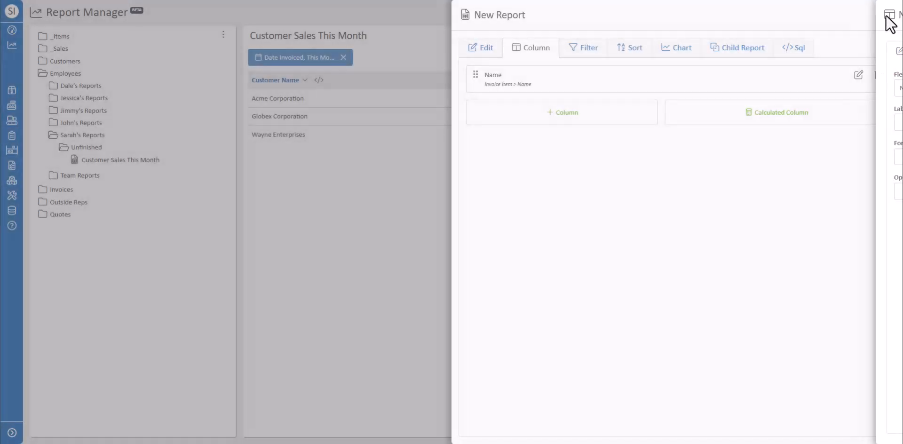
# Add a column for the invoice item's Total, aggregated as Sum, formatted as Currency and labelled Extended Total
pyautogui.click(559, 114)
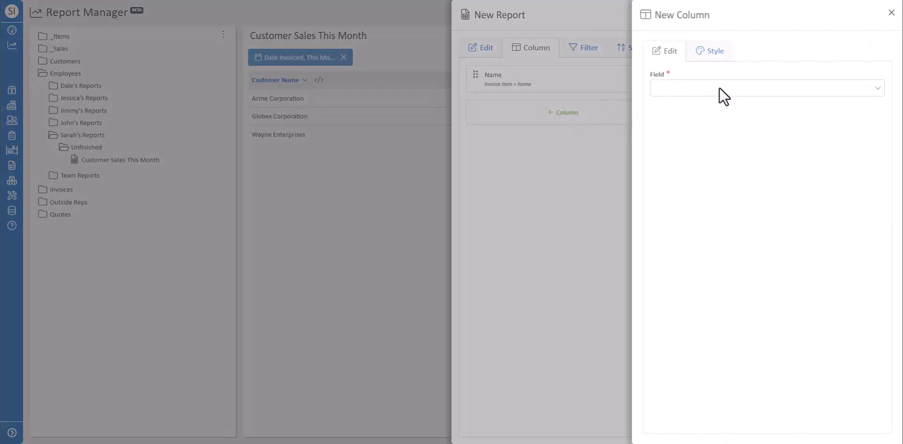
pyautogui.click(720, 91)
pyautogui.click(683, 261)
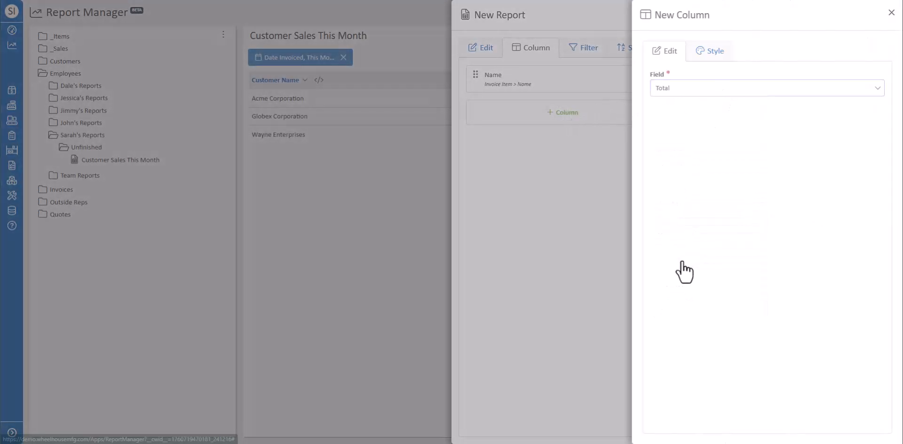
pyautogui.click(711, 156)
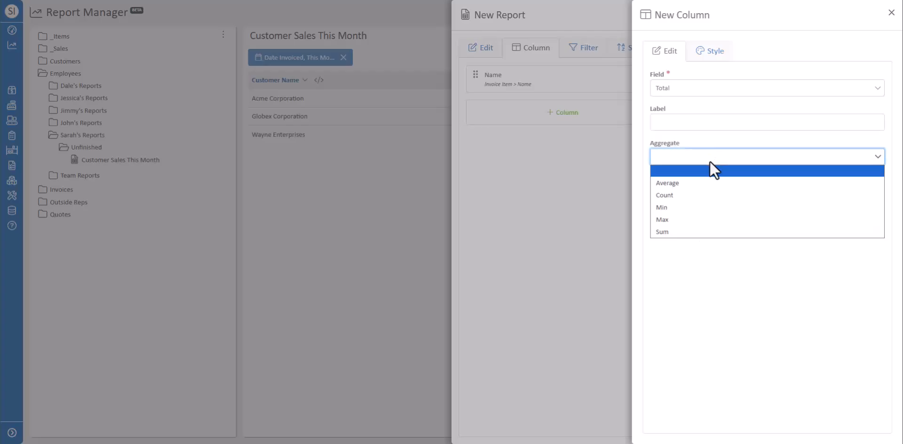
pyautogui.click(694, 230)
pyautogui.click(707, 191)
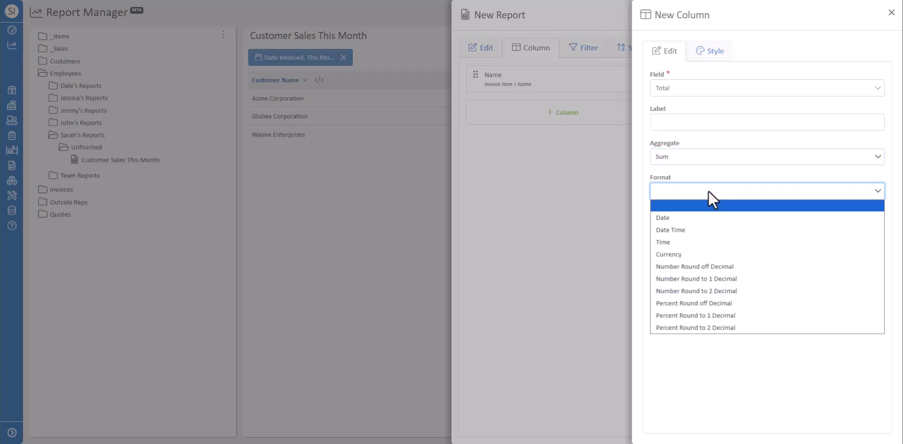
pyautogui.click(693, 253)
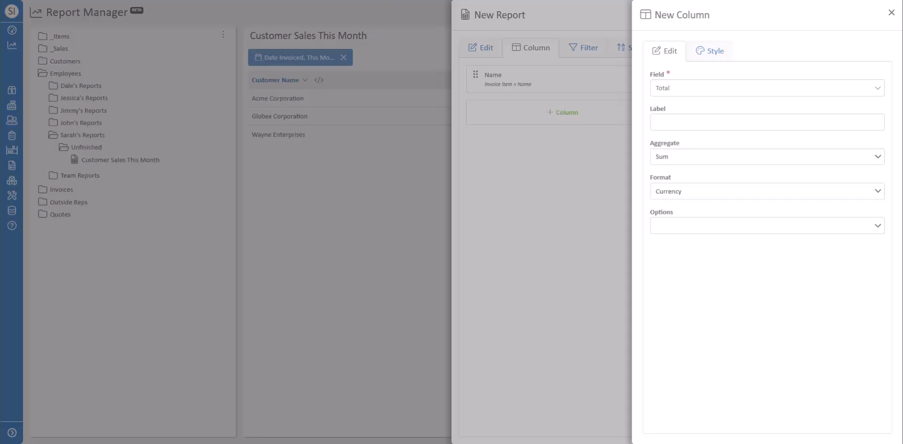
pyautogui.click(753, 123)
pyautogui.write('Extended Total')
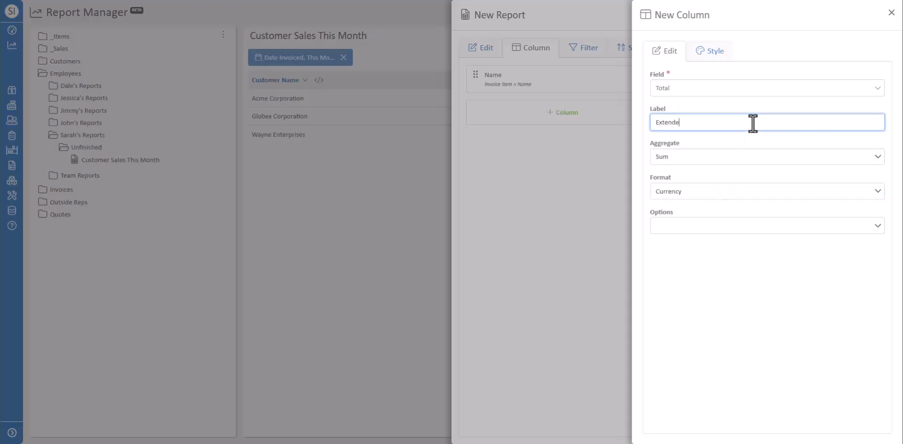
pyautogui.click(891, 13)
# Add a filter on the sale's Date Sold field using the Range operator set to This Year to Date
pyautogui.click(581, 52)
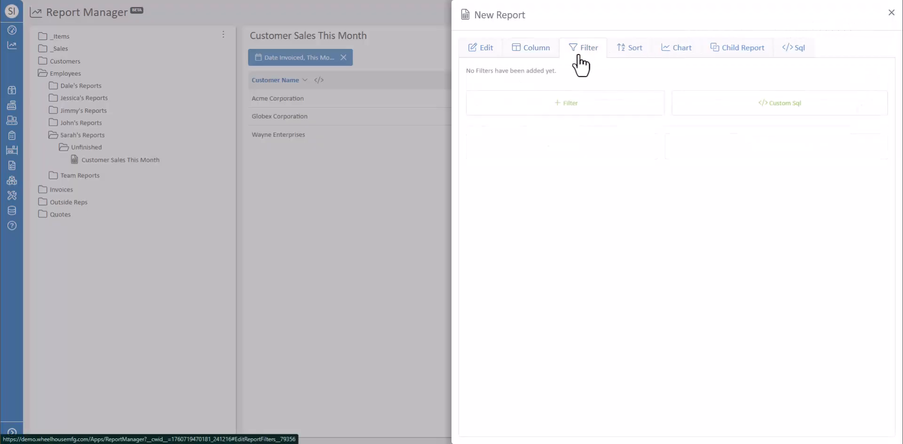
pyautogui.click(569, 109)
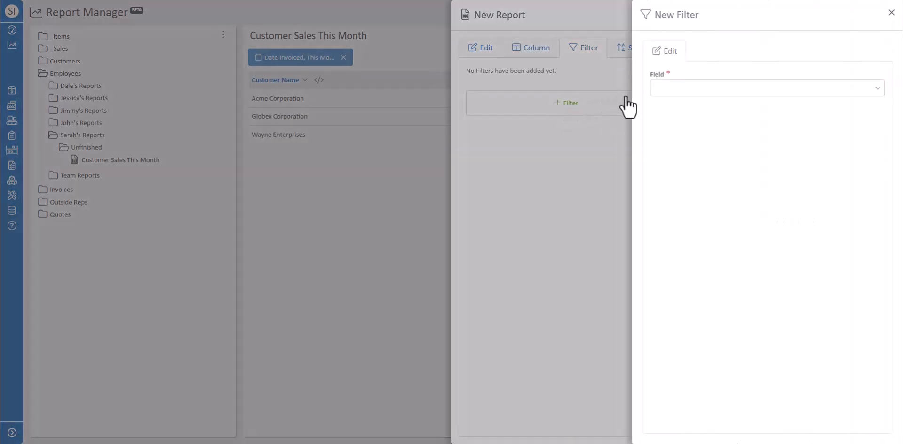
pyautogui.click(675, 90)
pyautogui.click(685, 125)
pyautogui.write('da')
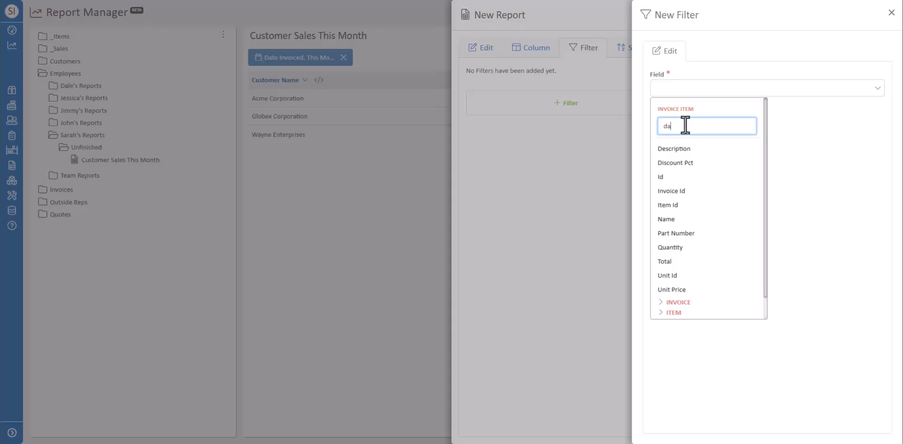
pyautogui.write('te sold')
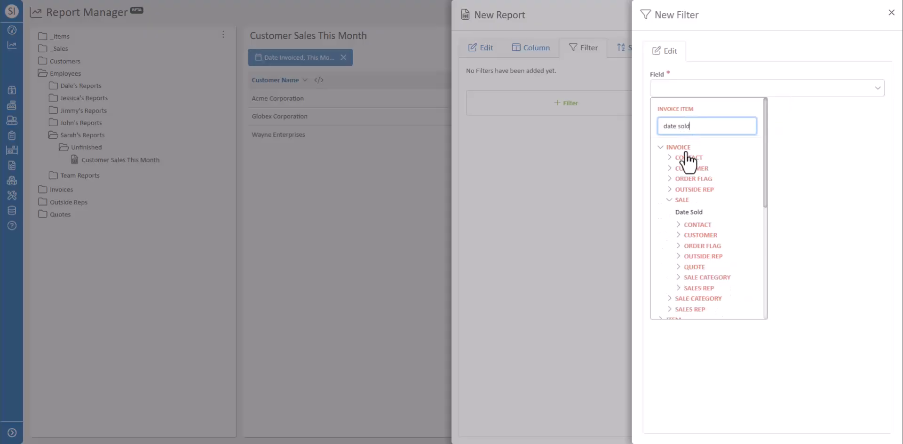
pyautogui.click(687, 212)
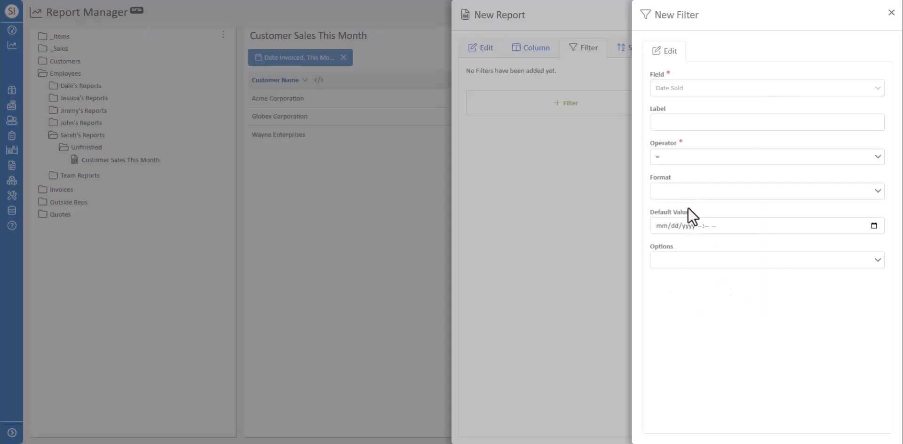
pyautogui.click(698, 159)
pyautogui.click(688, 244)
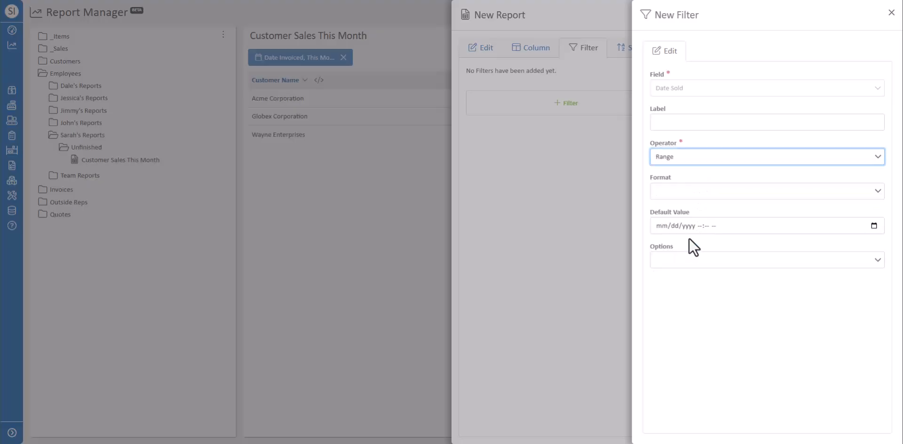
pyautogui.click(703, 193)
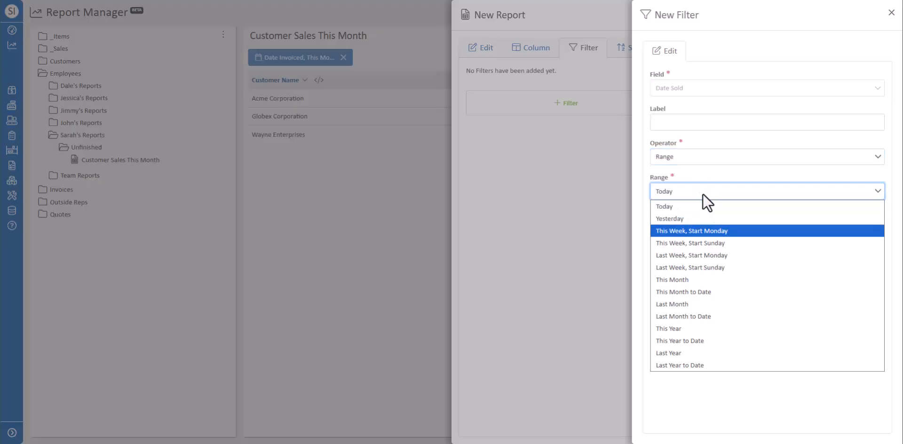
pyautogui.click(698, 340)
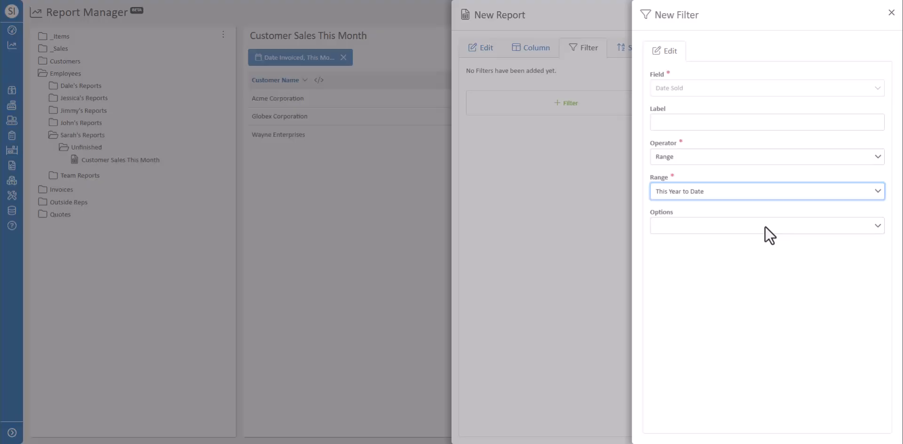
pyautogui.click(892, 13)
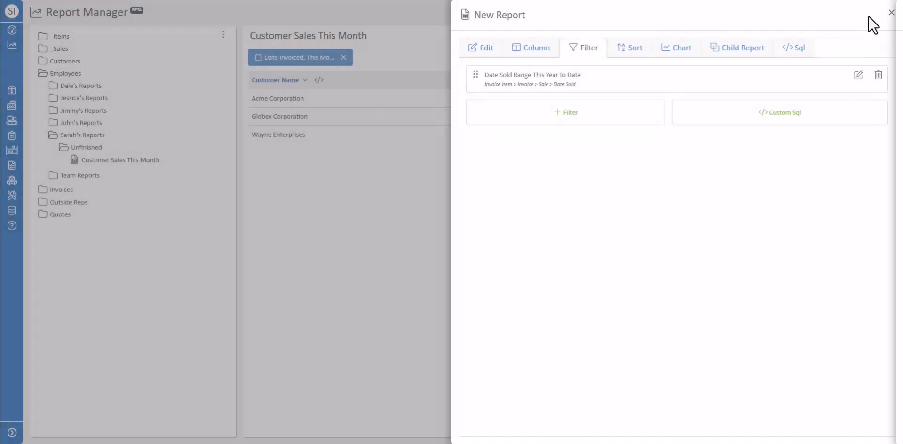
# Add a sort on the Extended Total column to the report
pyautogui.click(628, 47)
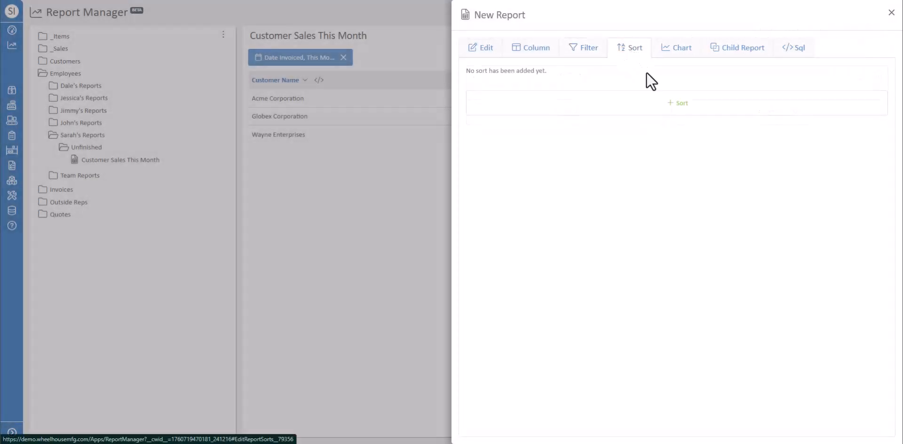
pyautogui.click(668, 105)
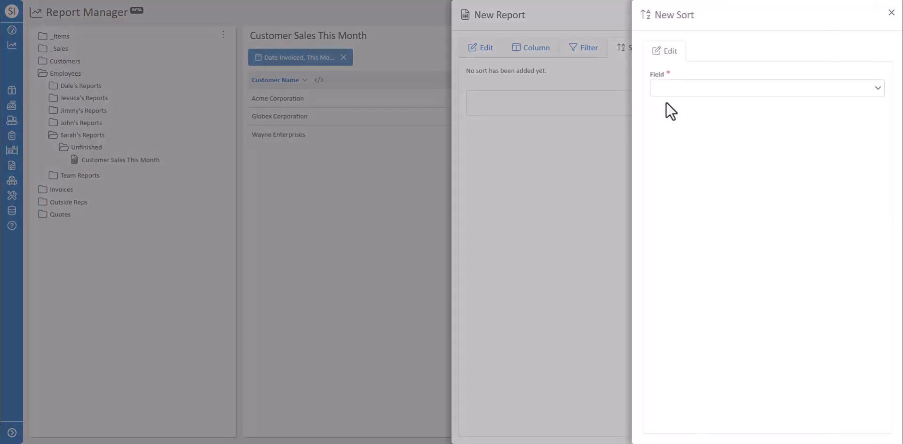
pyautogui.click(680, 91)
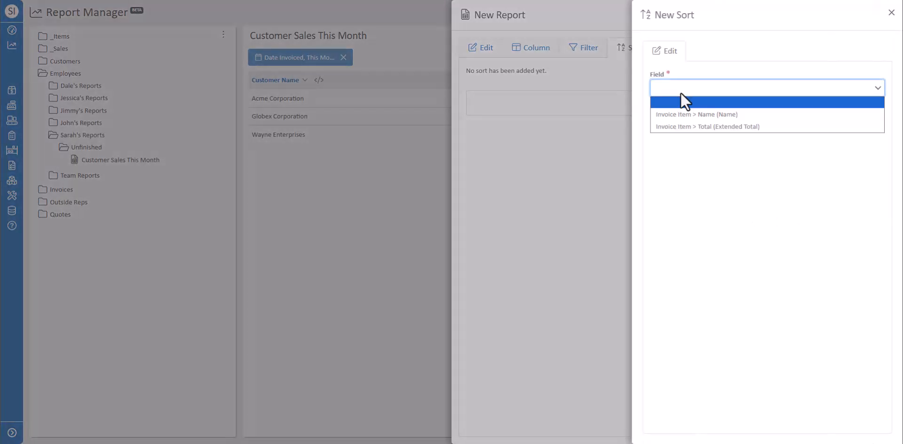
pyautogui.click(688, 126)
pyautogui.click(892, 13)
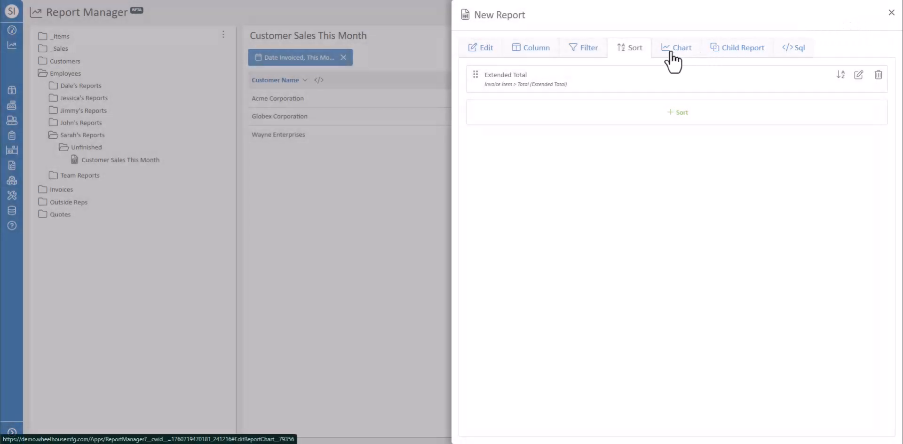
# Give the report a Pie chart positioned at Top of Data Grid
pyautogui.click(672, 53)
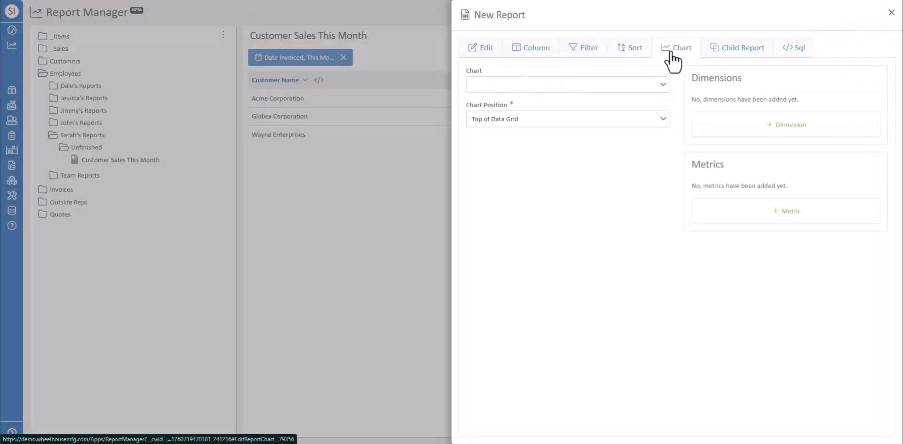
pyautogui.click(611, 84)
pyautogui.click(575, 170)
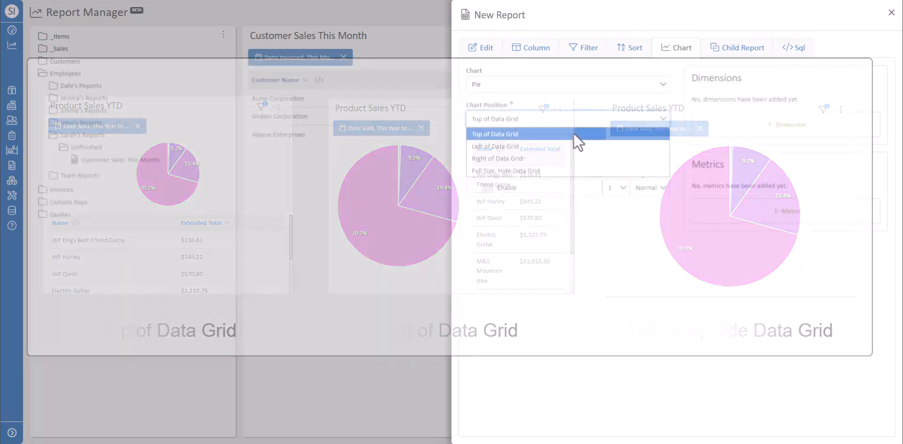
pyautogui.click(574, 133)
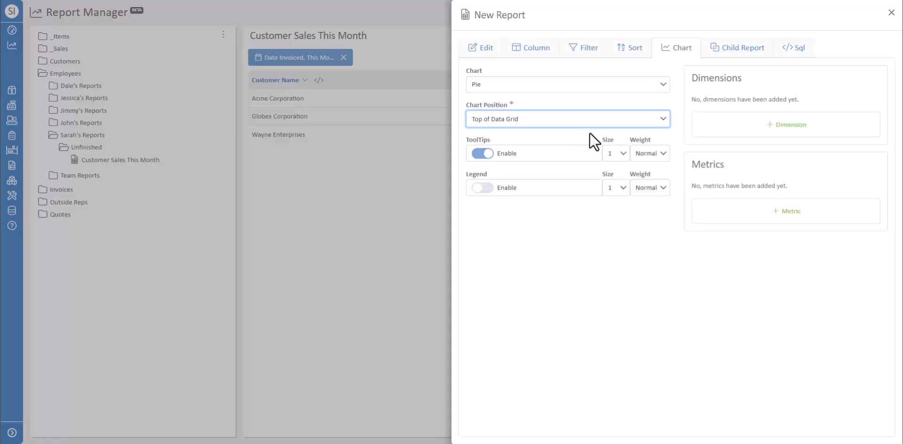
# Set Name as the chart's dimension and Extended Total as its metric, and close the report setup
pyautogui.click(762, 137)
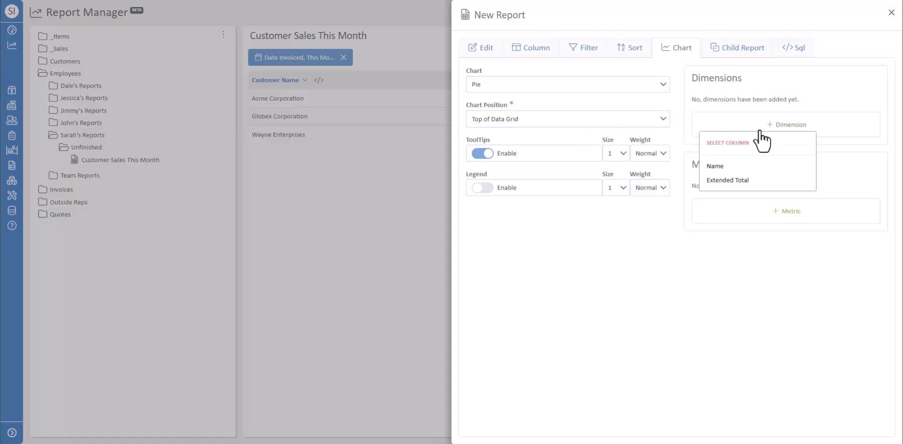
pyautogui.click(752, 165)
pyautogui.click(777, 230)
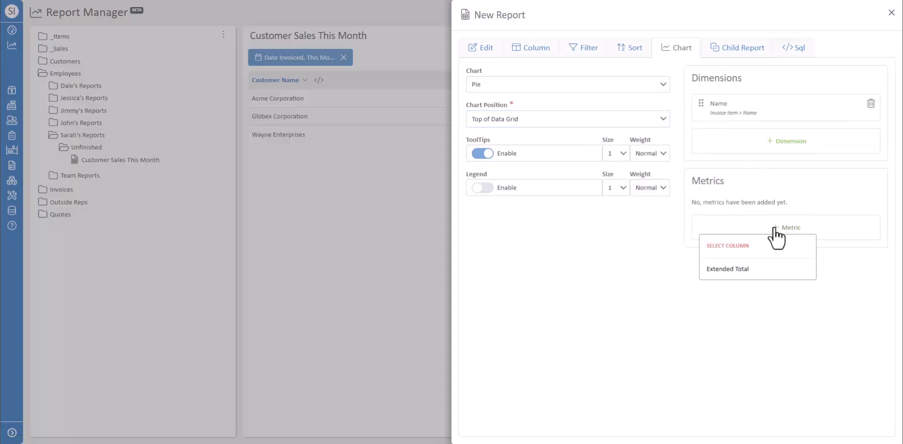
pyautogui.click(755, 268)
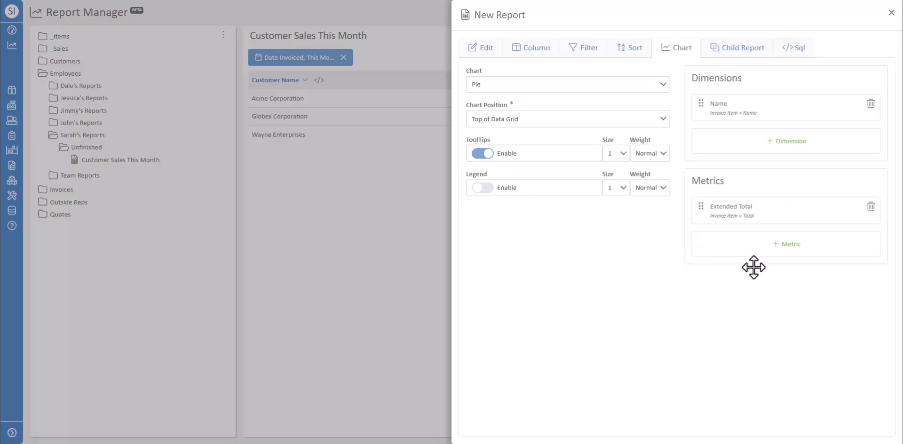
pyautogui.click(891, 13)
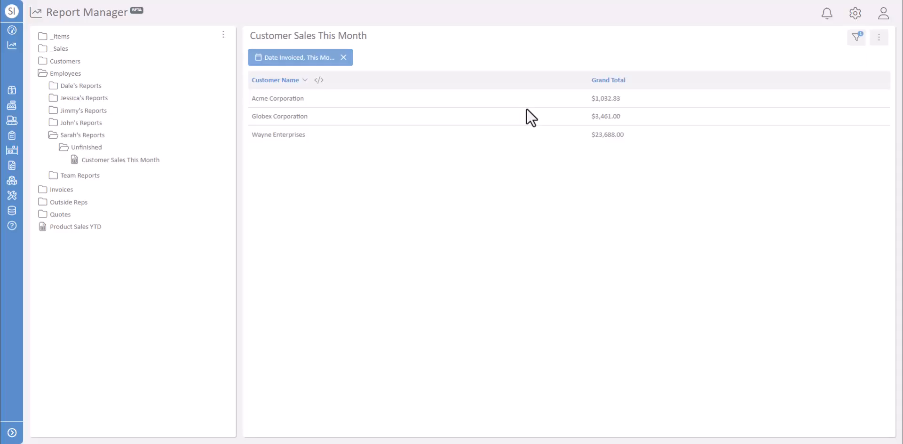
# Open the Product Sales YTD report and move it into the Unfinished folder
pyautogui.click(81, 228)
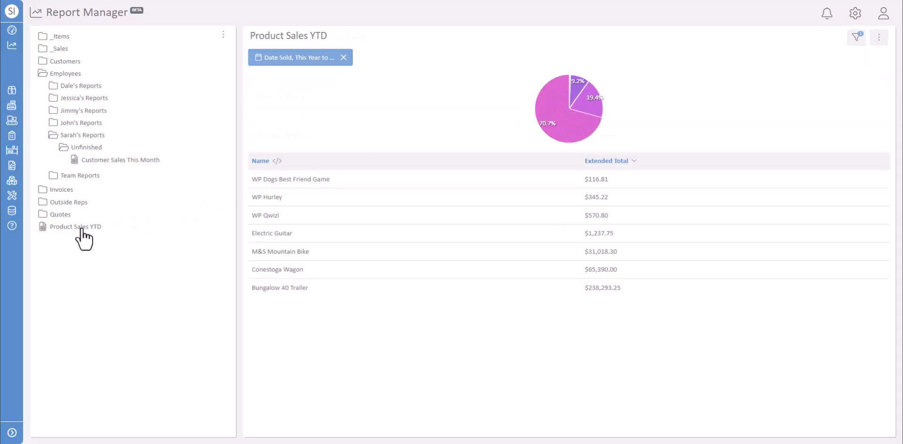
pyautogui.moveTo(81, 229); pyautogui.dragTo(110, 151)
pyautogui.moveTo(546, 138)
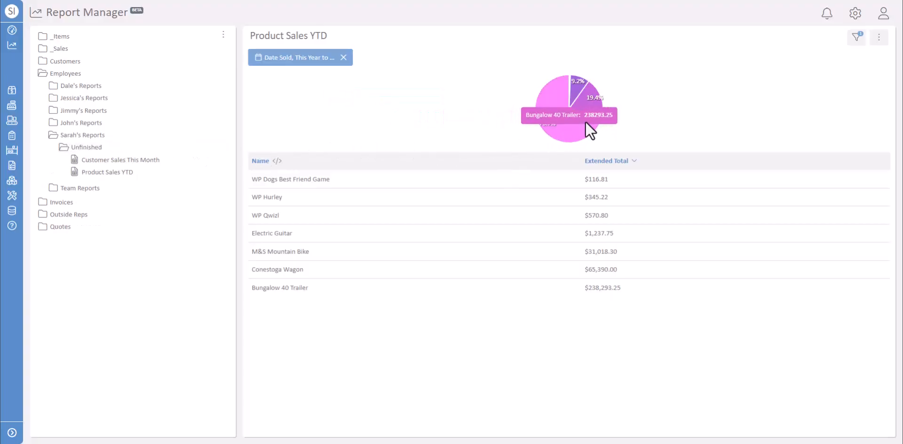
pyautogui.moveTo(578, 92)
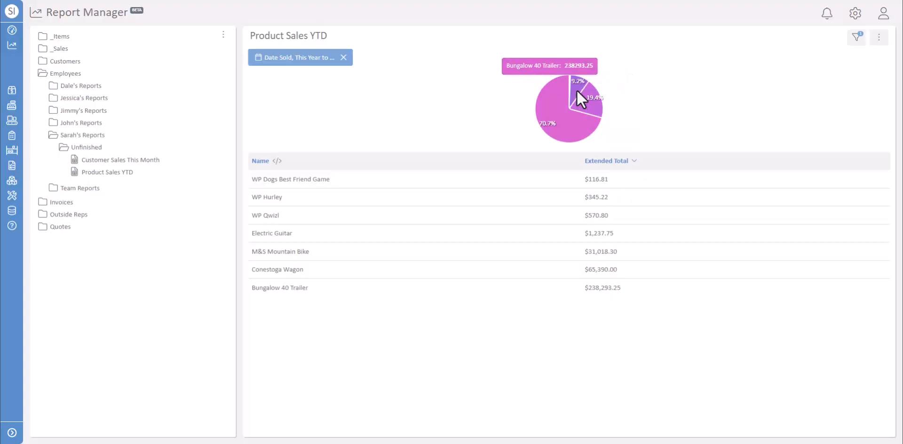
# Edit the Product Sales YTD report's view access to grant it to the Sales Admin role
pyautogui.rightClick(108, 173)
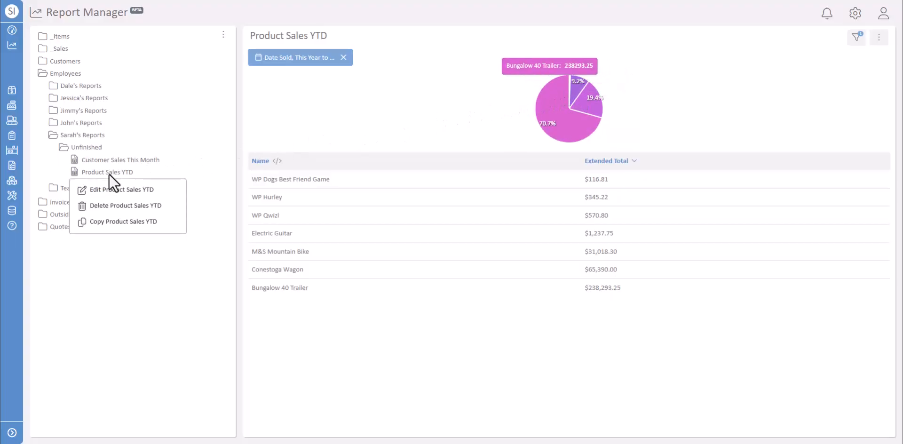
pyautogui.click(111, 191)
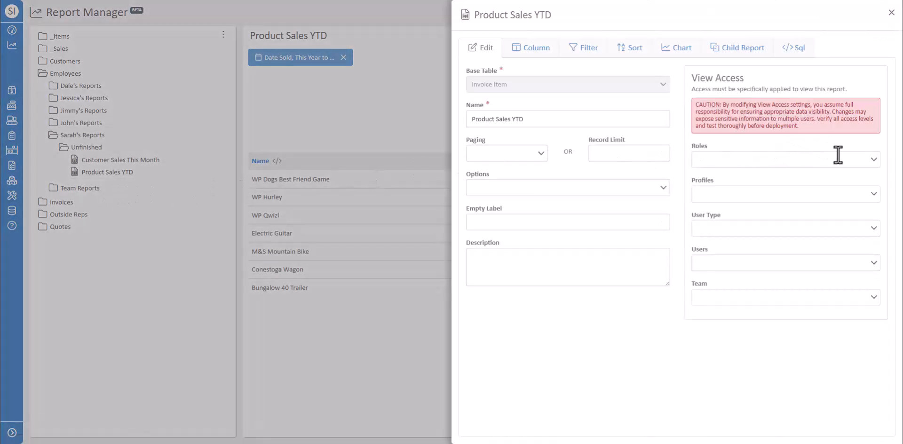
pyautogui.click(853, 158)
pyautogui.moveTo(879, 186); pyautogui.dragTo(866, 236)
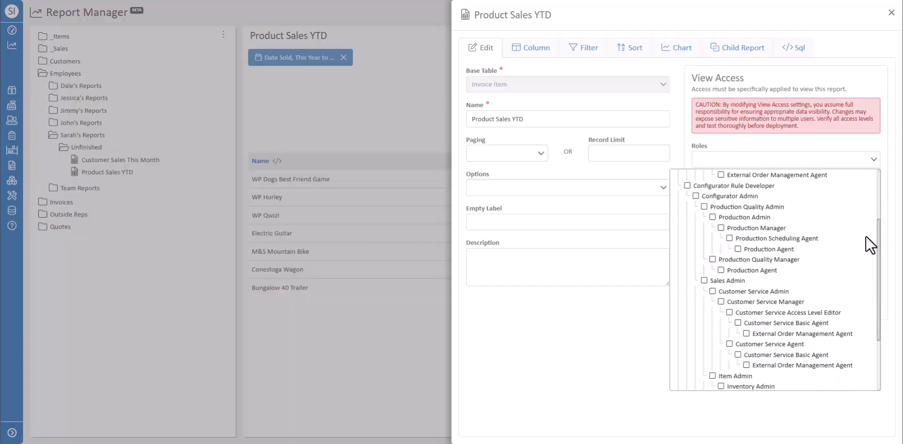
pyautogui.click(704, 281)
pyautogui.moveTo(879, 281); pyautogui.dragTo(883, 226)
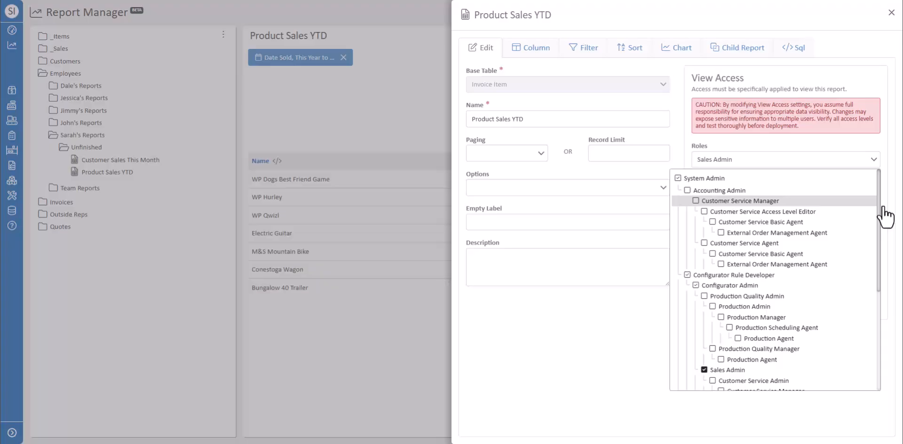
pyautogui.click(860, 138)
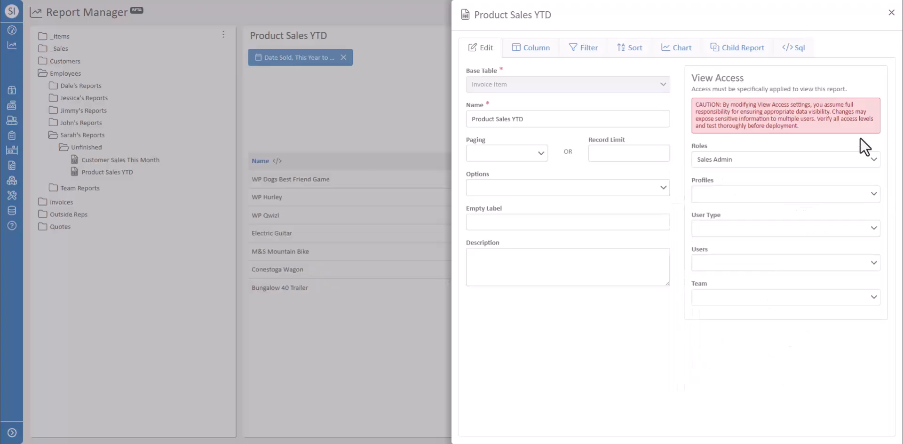
pyautogui.click(891, 13)
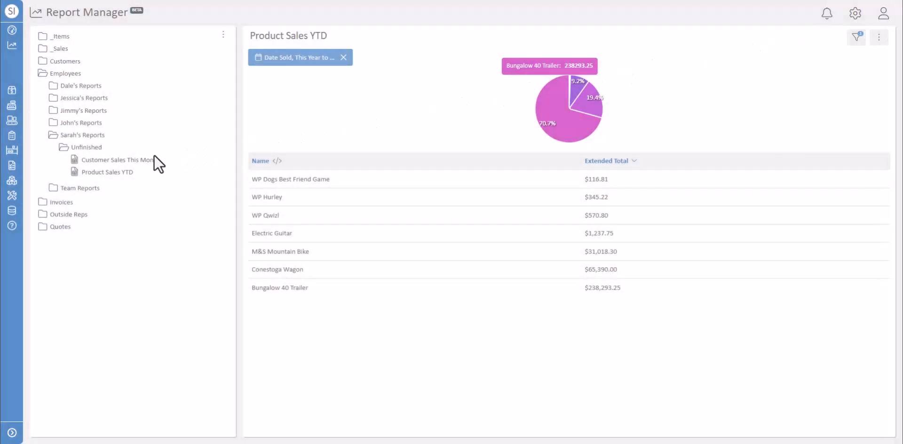
# Edit the Customer Sales This Month report's view access to grant it to the Sales Admin role
pyautogui.rightClick(130, 161)
pyautogui.click(129, 176)
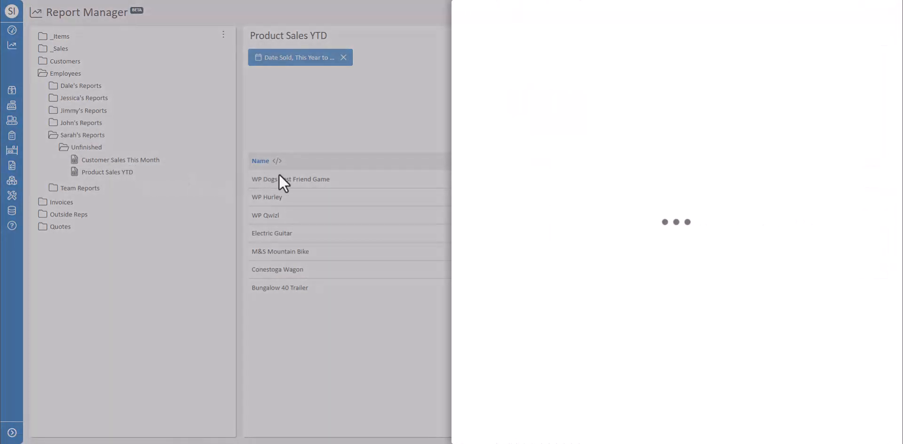
pyautogui.click(808, 159)
pyautogui.scroll(-1, 870, 198)
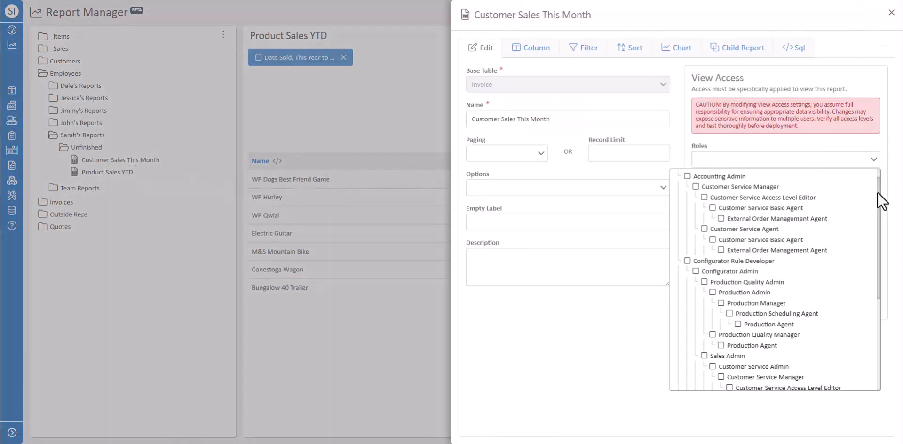
pyautogui.click(713, 321)
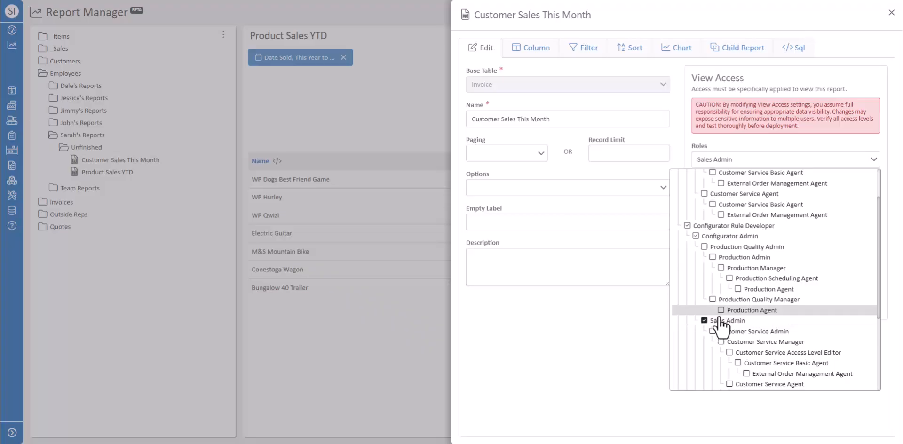
pyautogui.click(874, 159)
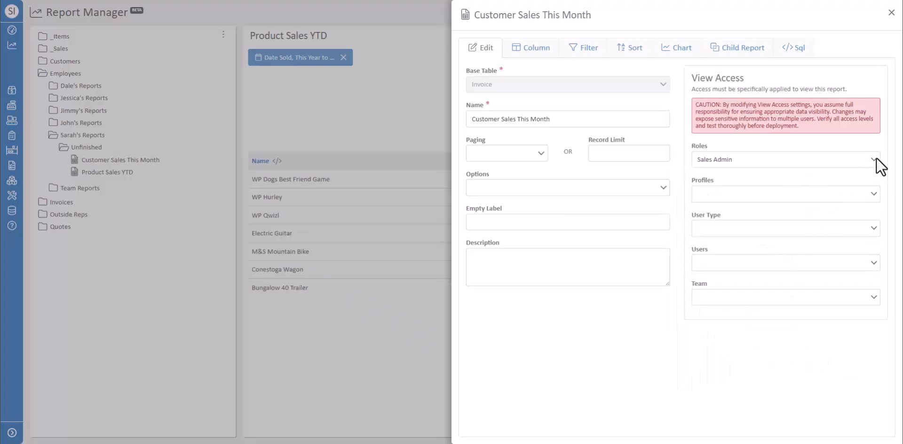
pyautogui.click(892, 13)
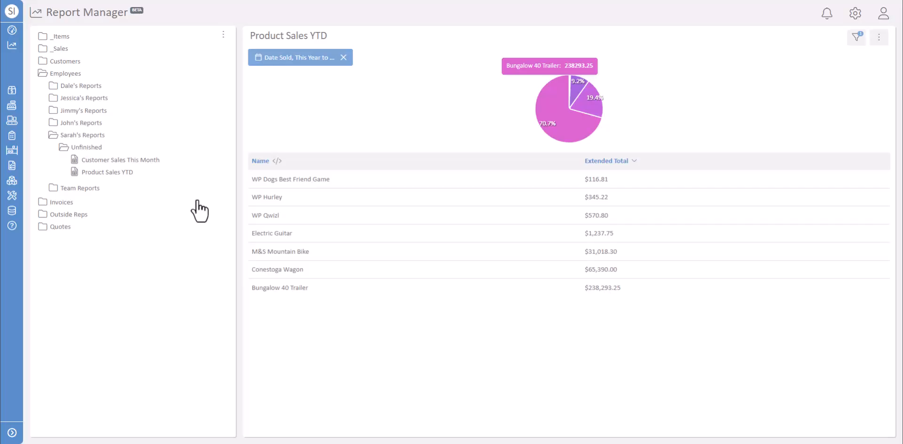
# Open the Sales Dashboard in the _Sales folder and examine its Sales by Item Count list and Top 10 Items chart
pyautogui.click(75, 49)
pyautogui.click(98, 87)
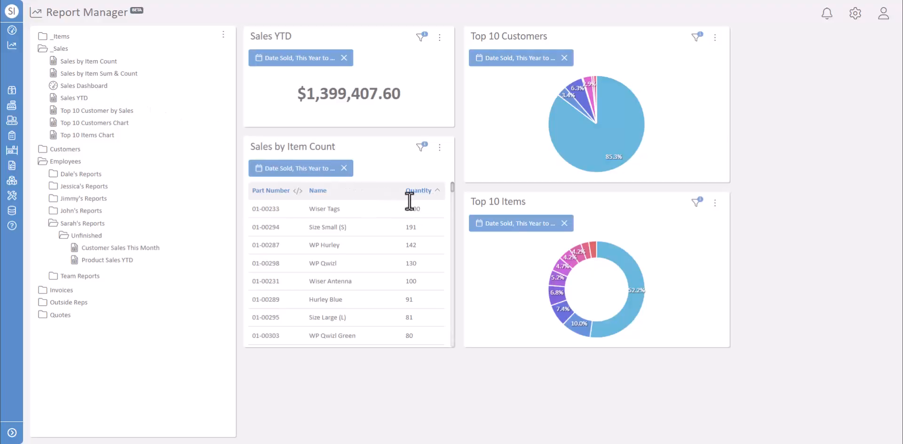
pyautogui.moveTo(453, 188); pyautogui.dragTo(451, 206)
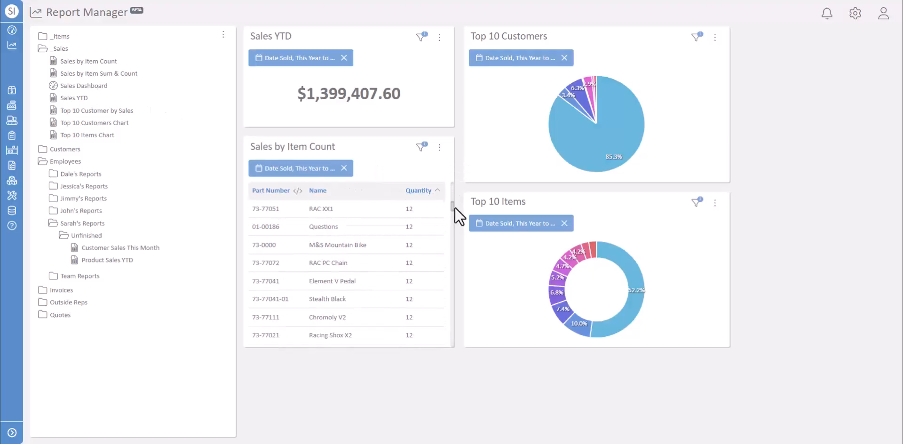
pyautogui.moveTo(584, 242)
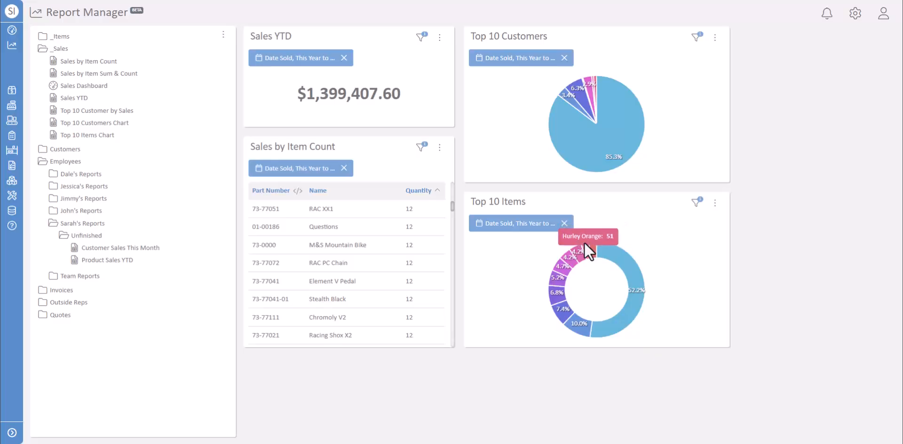
pyautogui.moveTo(572, 322)
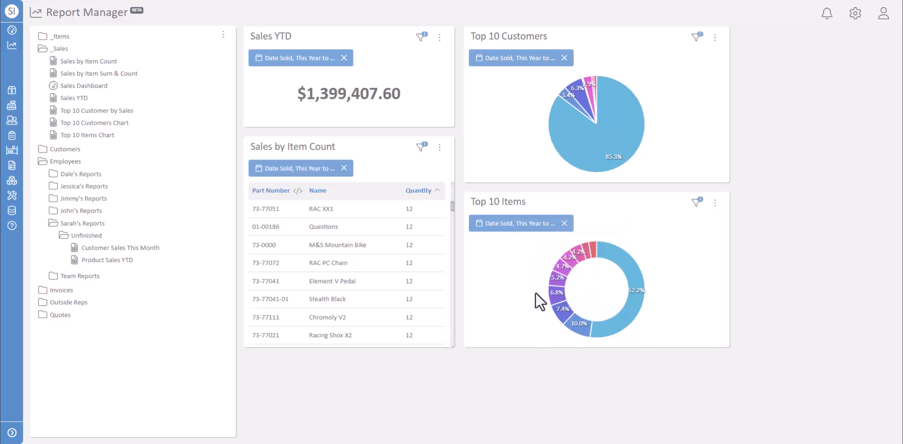
# Create a new dashboard named Monthly Sales Dashboard
pyautogui.click(223, 35)
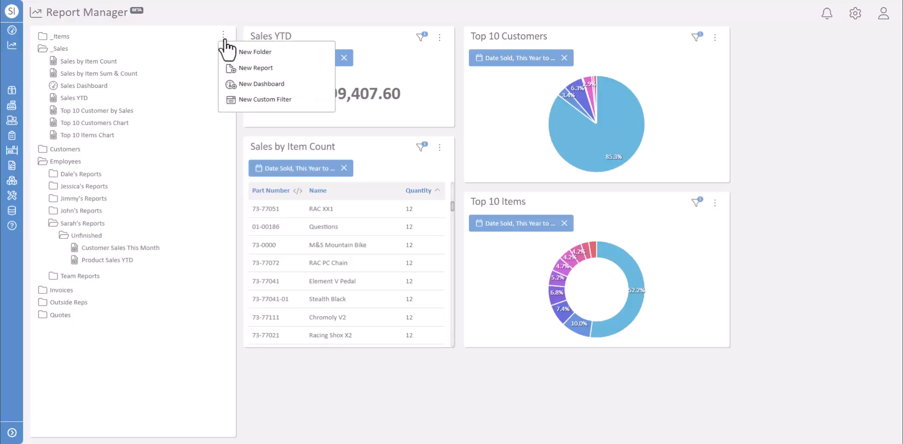
pyautogui.click(239, 84)
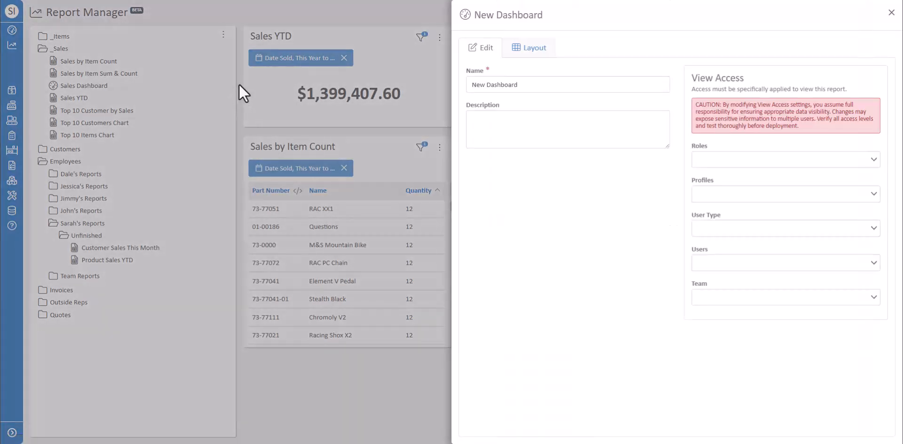
pyautogui.tripleClick(520, 89)
pyautogui.write('Monthly Sales')
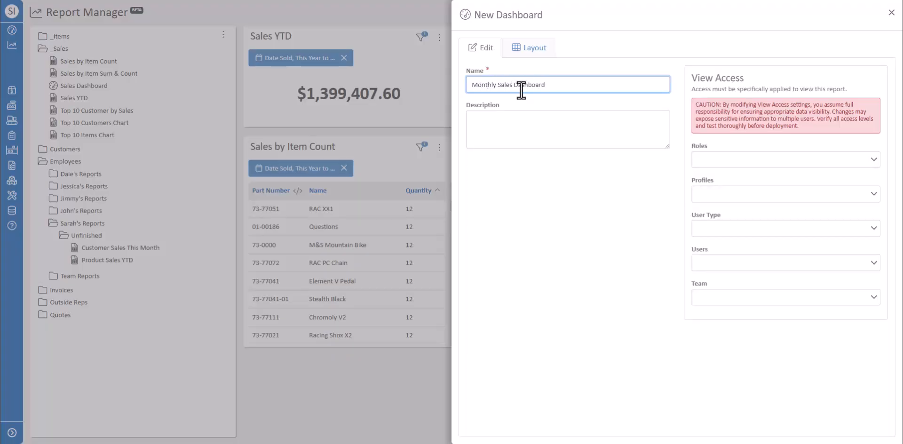
# Place a report tile on the dashboard layout and assign it the Customer Sales This Month report from the Unfinished folder
pyautogui.click(529, 48)
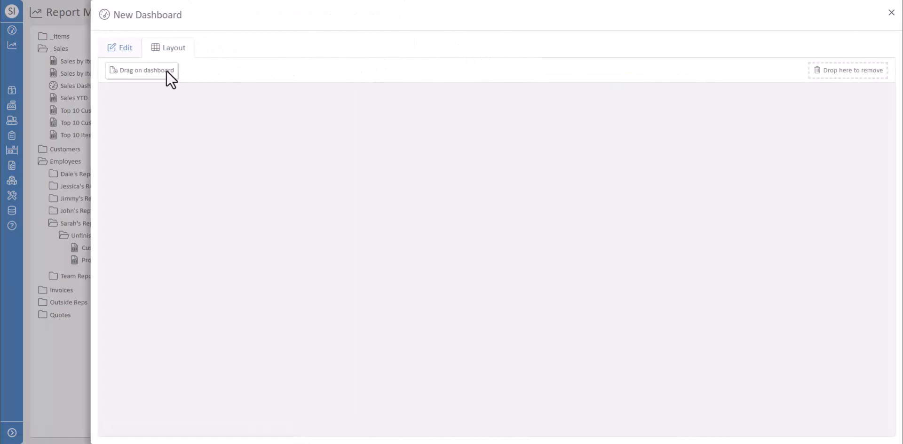
pyautogui.moveTo(153, 79); pyautogui.dragTo(157, 137)
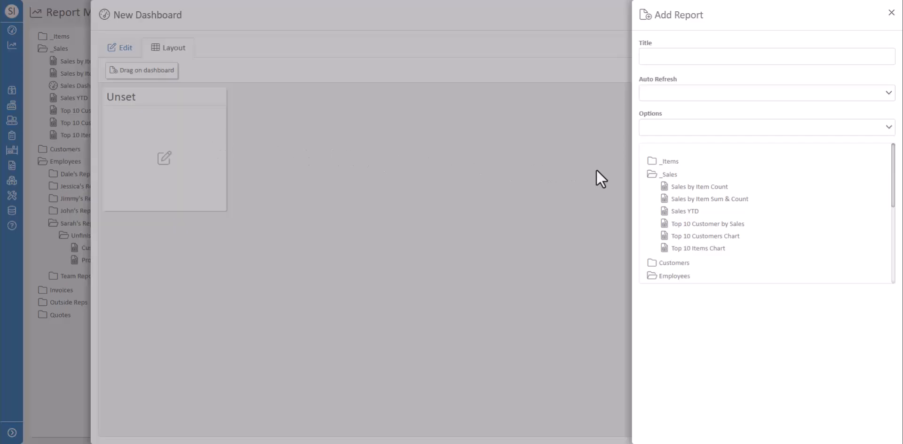
pyautogui.click(673, 181)
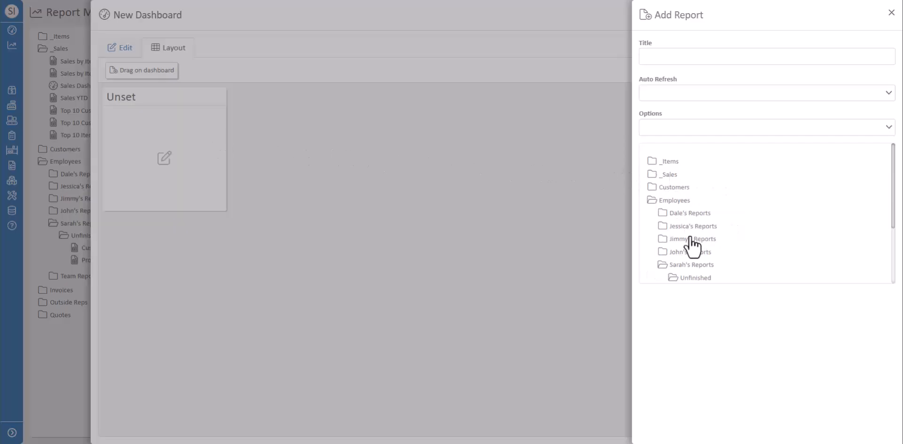
pyautogui.scroll(-2, 691, 245)
pyautogui.click(709, 215)
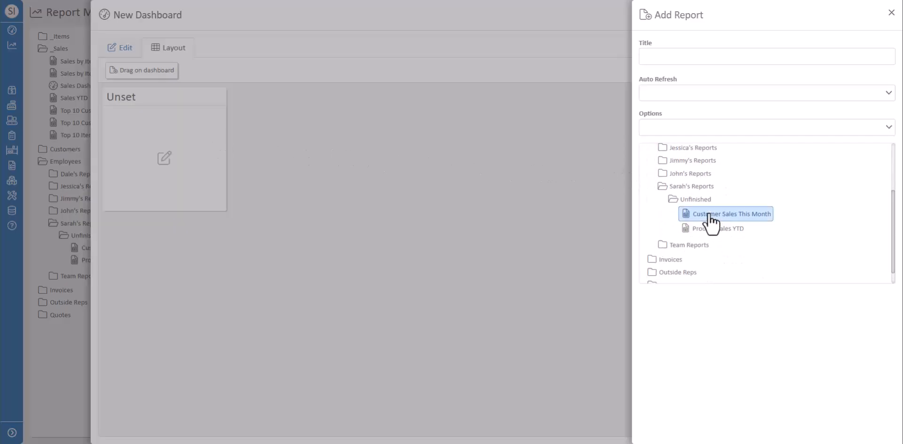
pyautogui.click(891, 14)
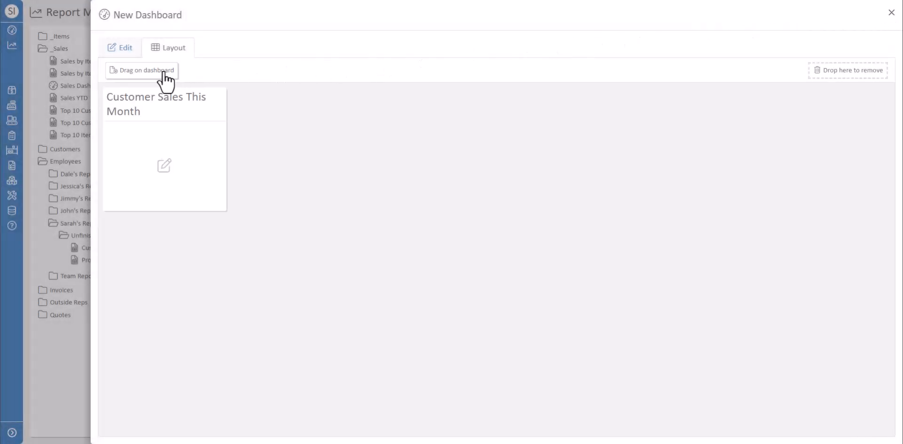
# Add a second tile beside the first and assign it the Product Sales YTD report from the Unfinished folder
pyautogui.moveTo(163, 73); pyautogui.dragTo(304, 123)
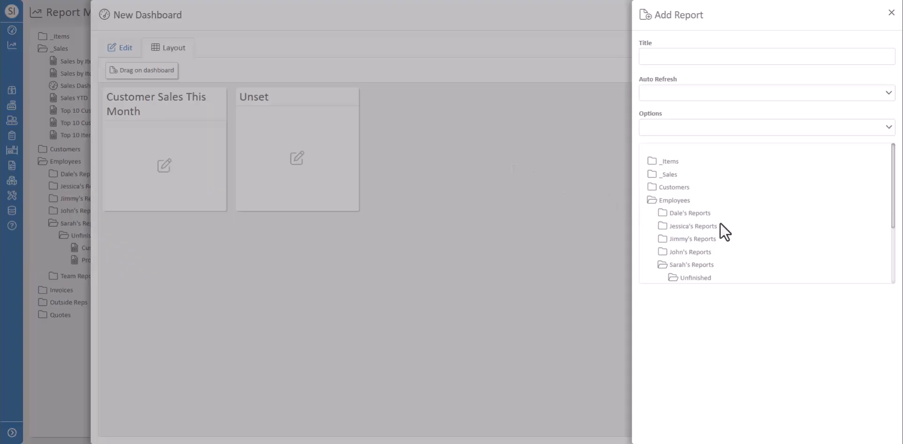
pyautogui.scroll(-2, 721, 230)
pyautogui.click(718, 227)
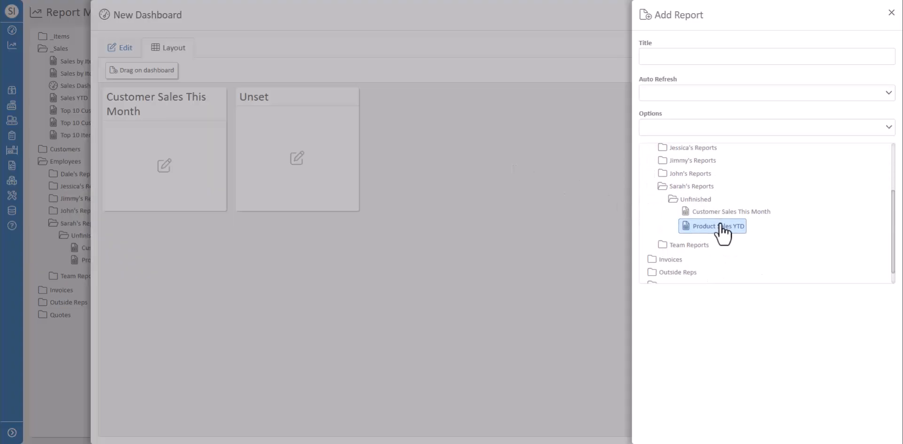
pyautogui.click(892, 13)
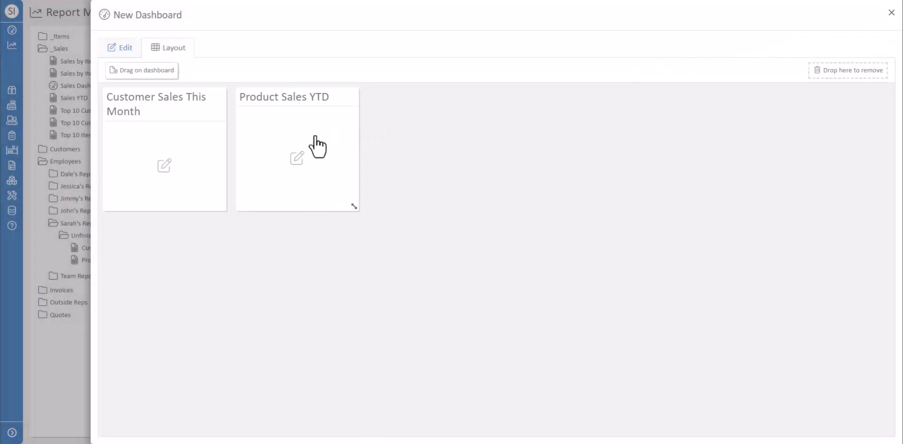
# Move the Product Sales YTD tile ahead of Customer Sales This Month, enlarging it to two-by-two tiles and widening the other to two
pyautogui.moveTo(318, 147); pyautogui.dragTo(168, 141)
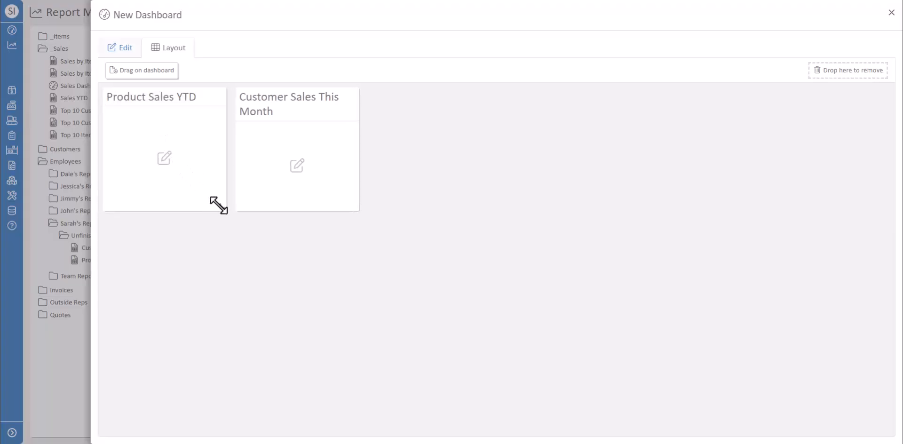
pyautogui.moveTo(219, 206); pyautogui.dragTo(348, 327)
pyautogui.moveTo(350, 371); pyautogui.dragTo(623, 208)
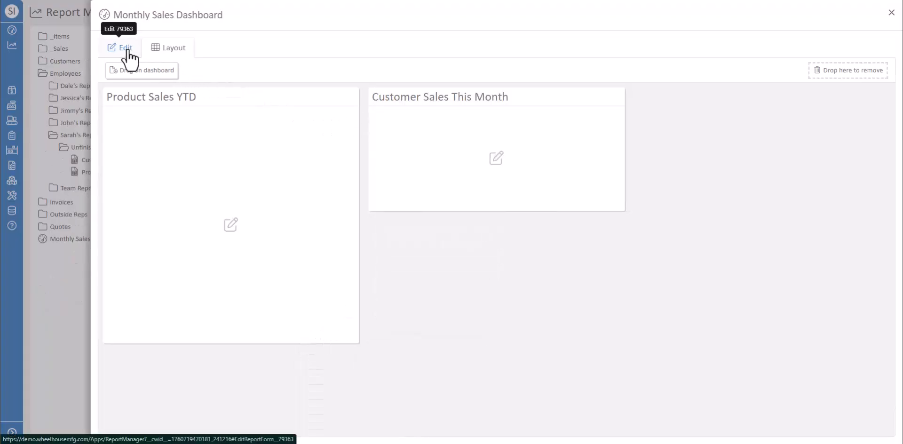
# Inspect the roles available for the Monthly Sales Dashboard's view access and close the dashboard setup
pyautogui.click(127, 49)
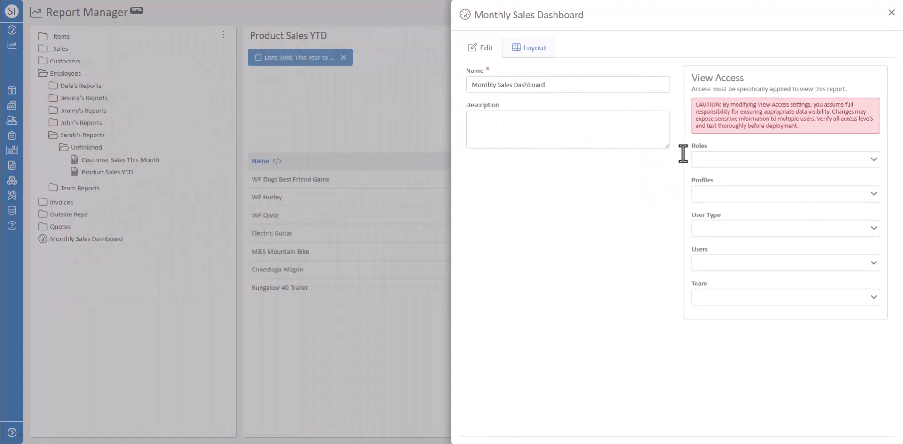
pyautogui.click(736, 162)
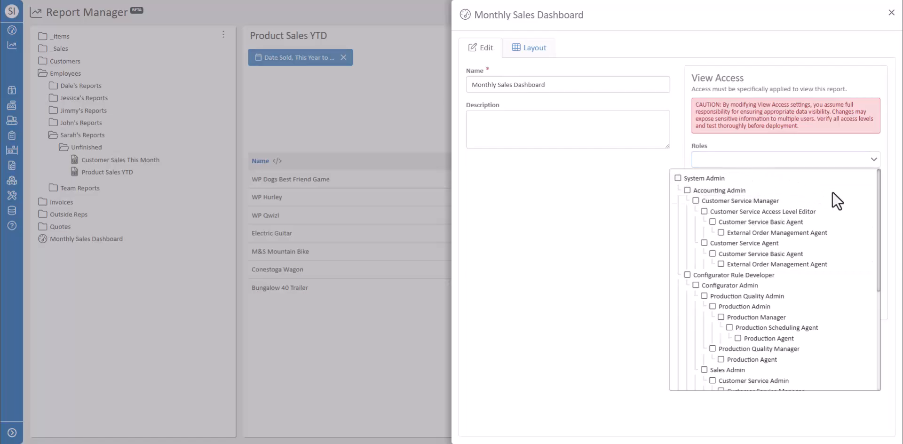
pyautogui.moveTo(879, 207); pyautogui.dragTo(874, 257)
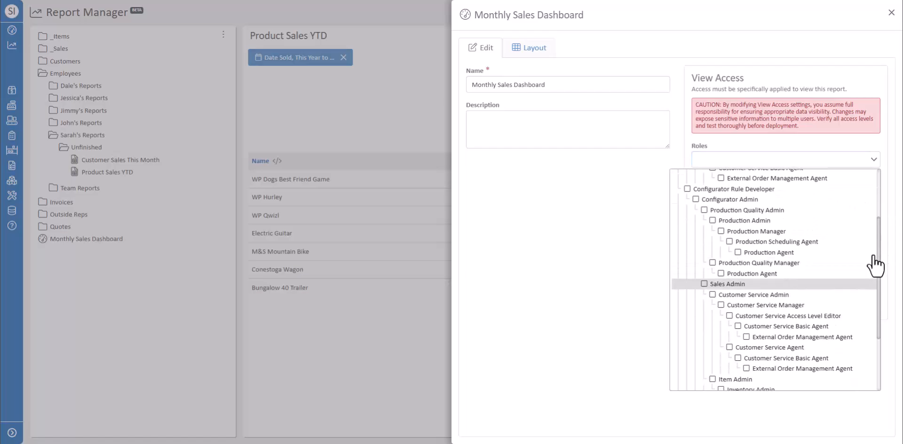
pyautogui.click(871, 160)
pyautogui.click(891, 13)
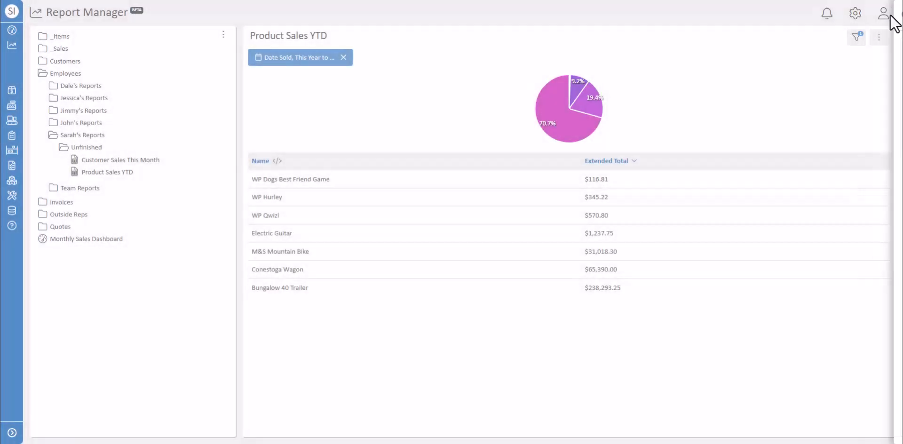
# Open the Monthly Sales Dashboard and move it into the Unfinished folder
pyautogui.click(109, 240)
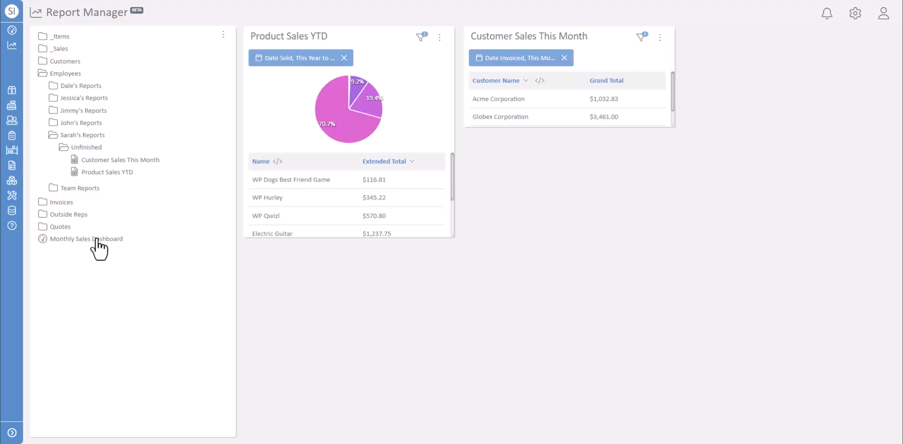
pyautogui.moveTo(97, 240); pyautogui.dragTo(127, 152)
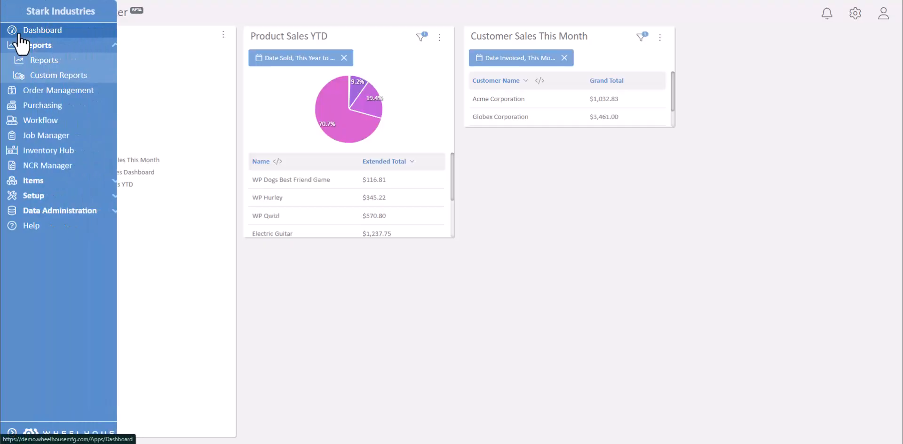
# Go to the main Dashboard page and open the options of the Product Sales YTD report
pyautogui.click(18, 31)
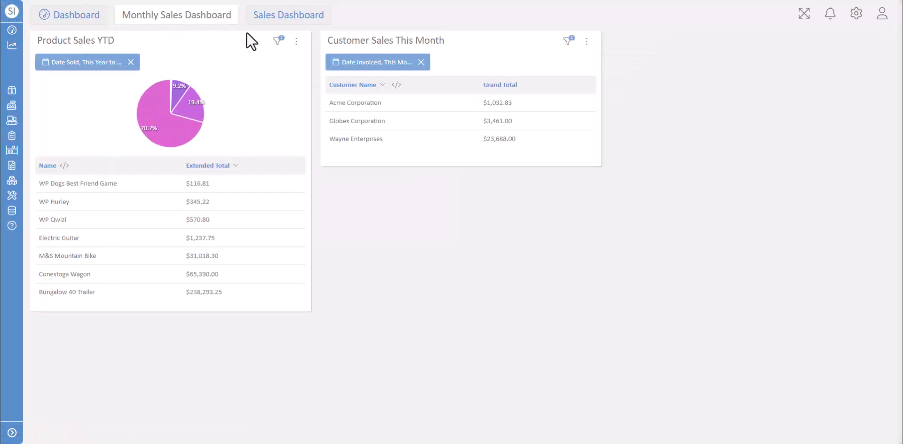
pyautogui.click(297, 41)
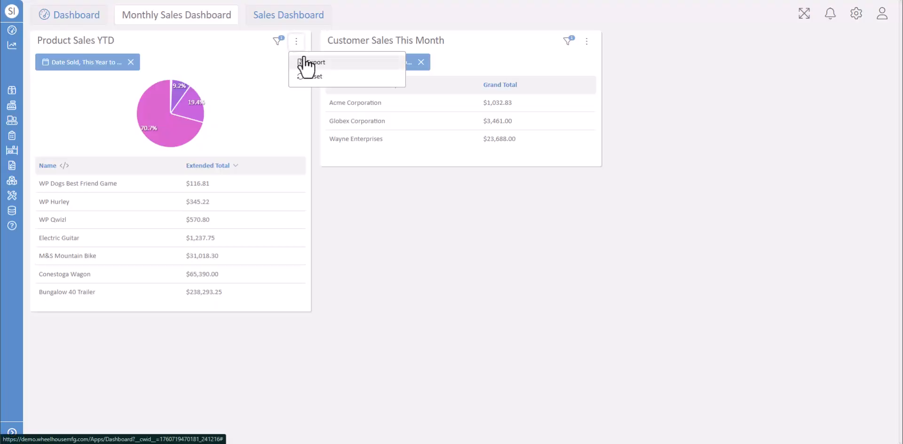